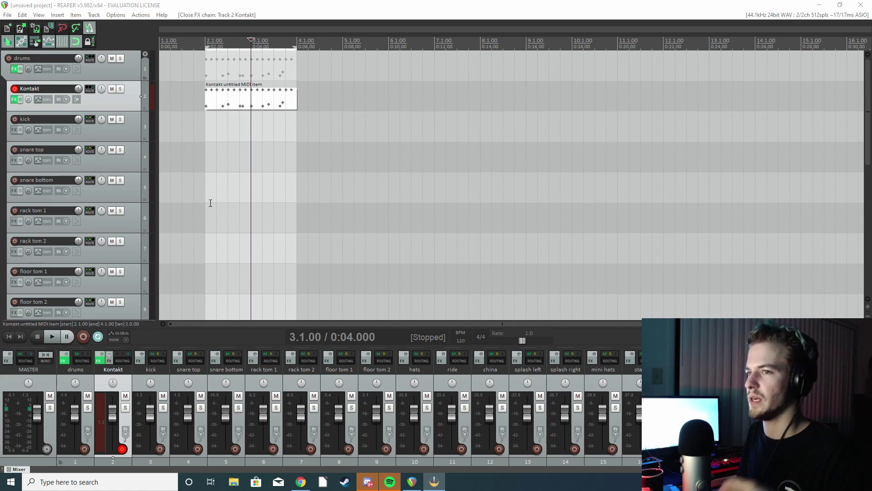
Open Kontakt on the Kontakt track and reposition its plugin window
scroll(86, 129, "down", 8)
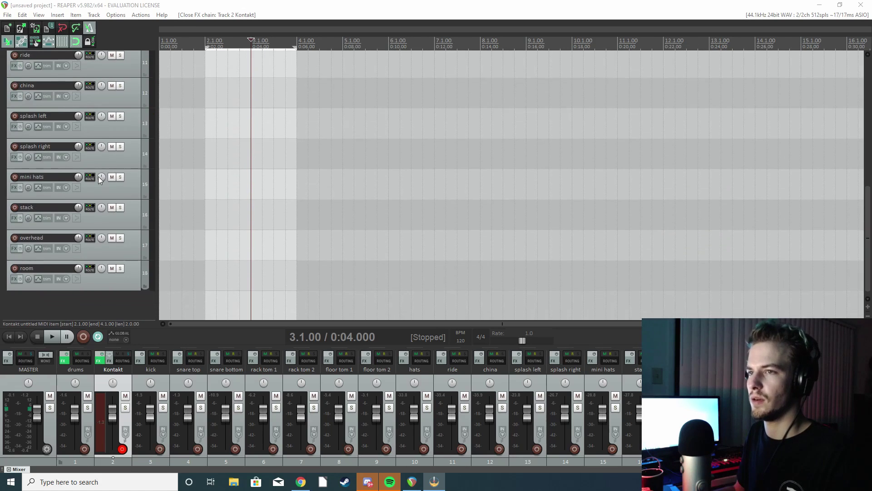
scroll(98, 180, "up", 8)
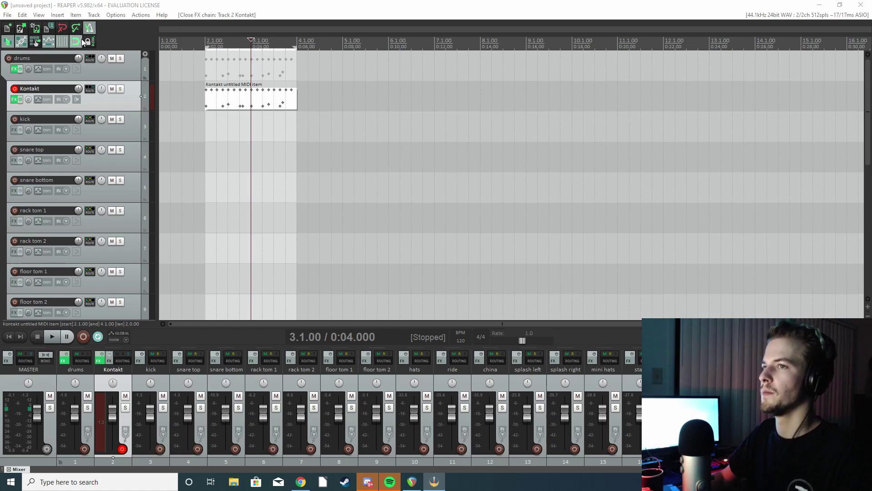
scroll(90, 205, "down", 3)
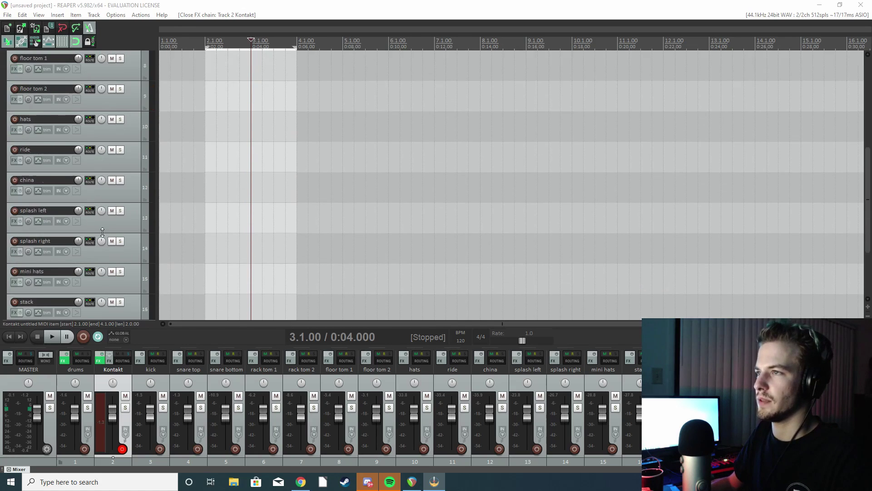
scroll(105, 228, "up", 3)
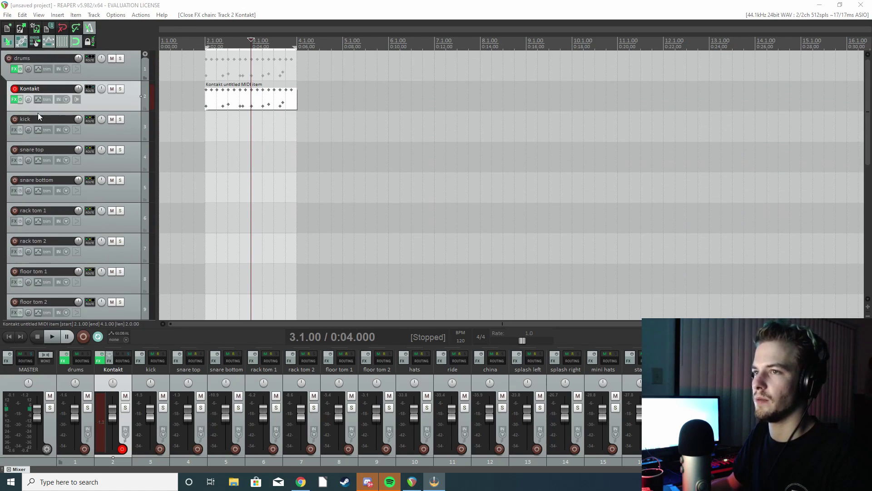
scroll(64, 143, "down", 2)
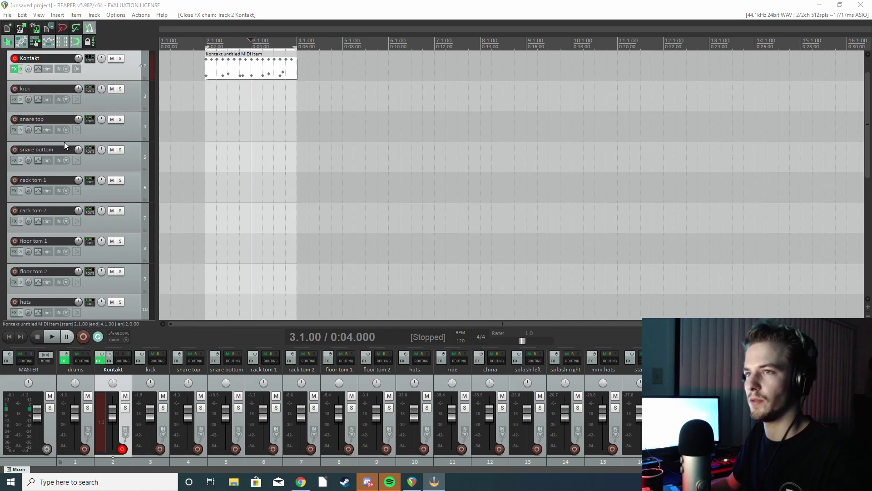
scroll(75, 143, "up", 2)
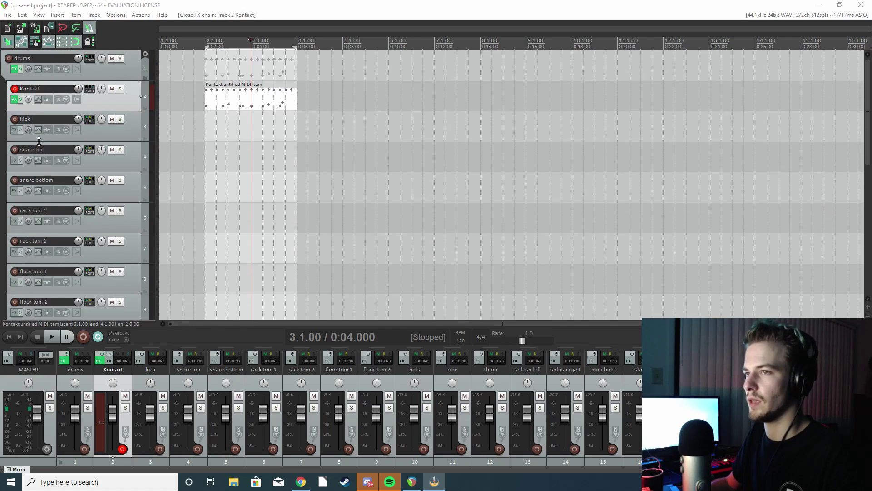
left_click(15, 101)
left_click_drag(280, 72, 334, 57)
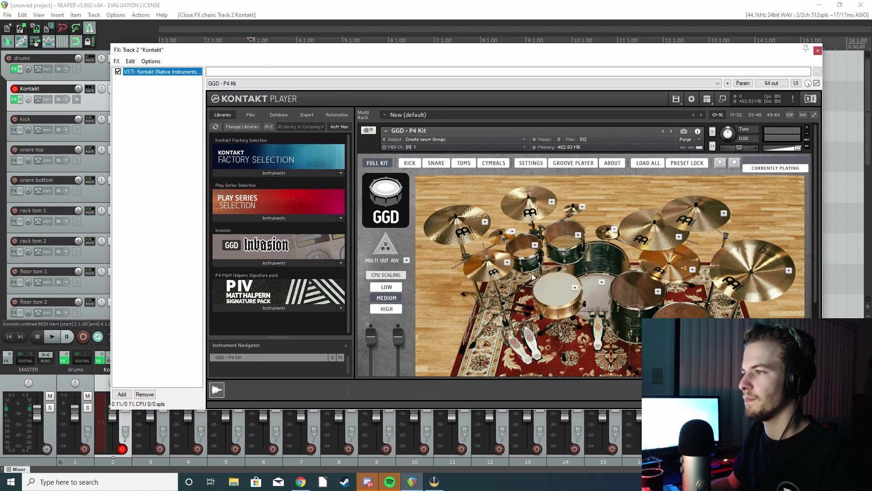
left_click_drag(373, 53, 403, 124)
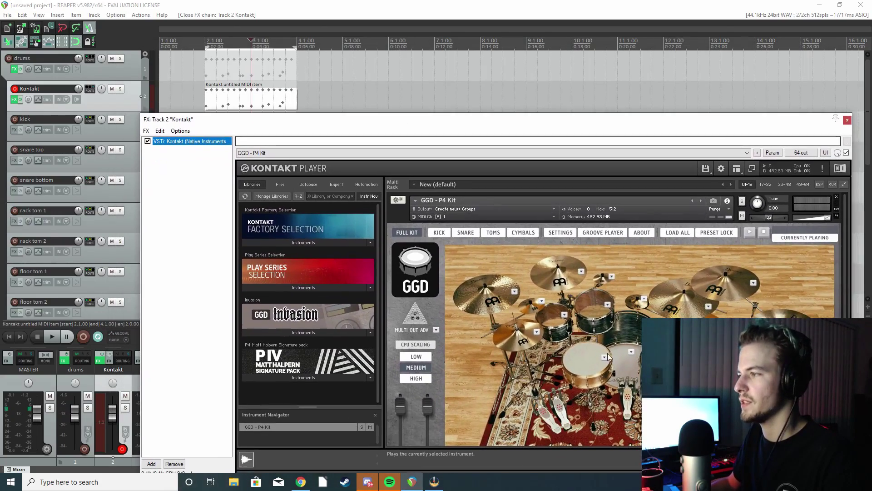
left_click_drag(485, 126, 502, 56)
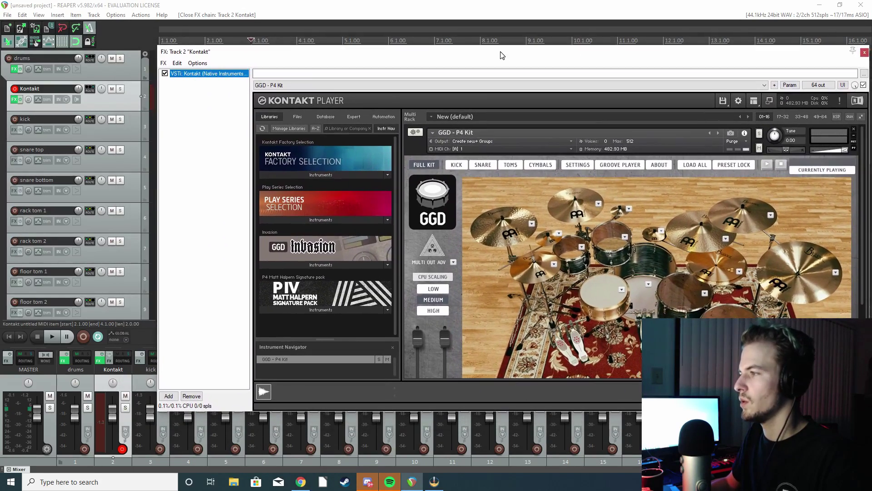
On the GGD P4 KICK mixer page, solo the kick close mic and audition the kick
left_click(457, 165)
scroll(609, 280, "down", 3)
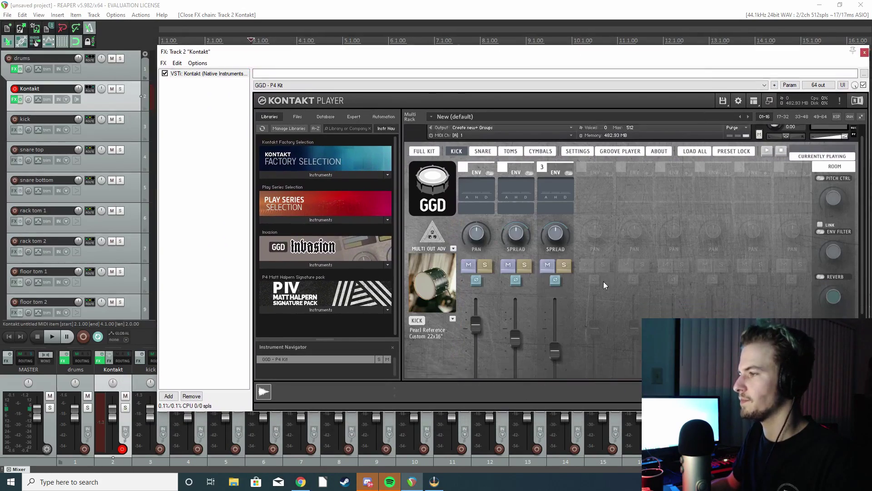
scroll(592, 270, "up", 2)
scroll(593, 273, "down", 3)
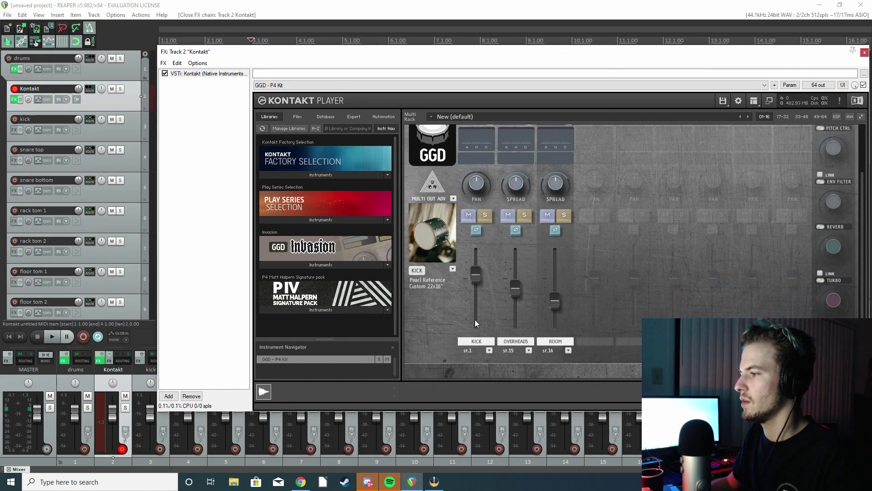
left_click(485, 216)
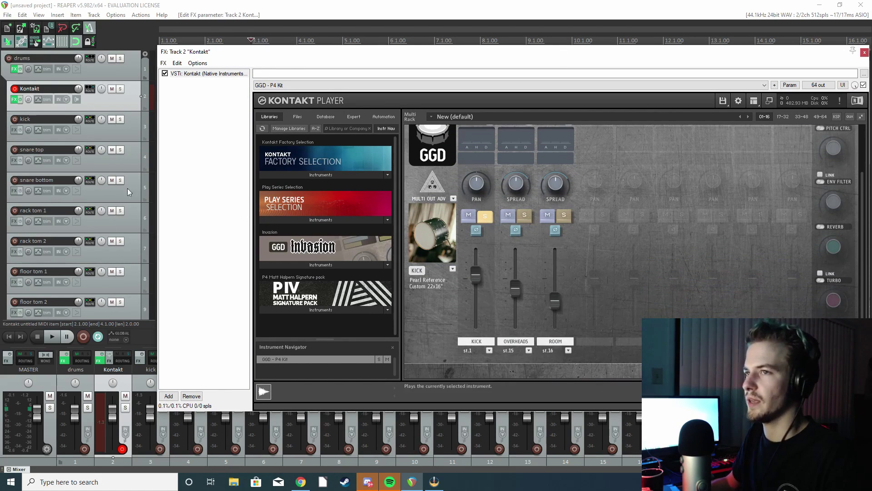
left_click(428, 239)
left_click(429, 239)
left_click(428, 239)
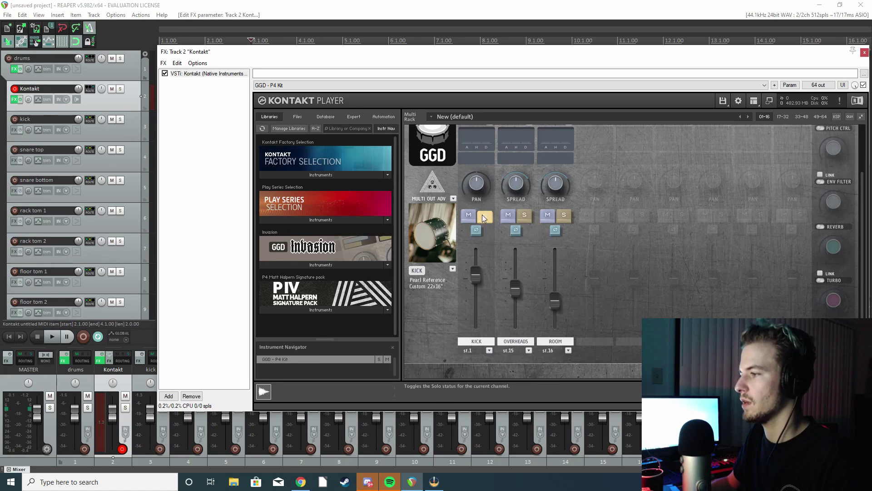
Solo the overheads, audition the kick through them, then unsolo the overheads
left_click(524, 216)
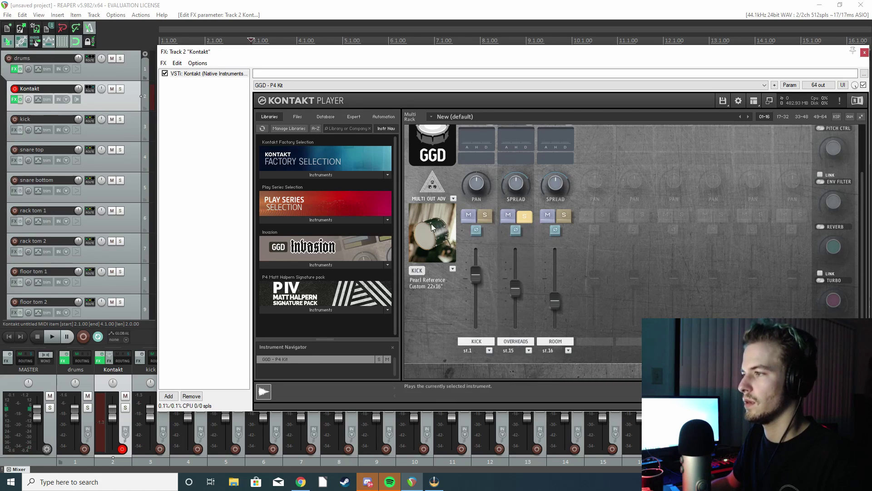
scroll(98, 214, "down", 3)
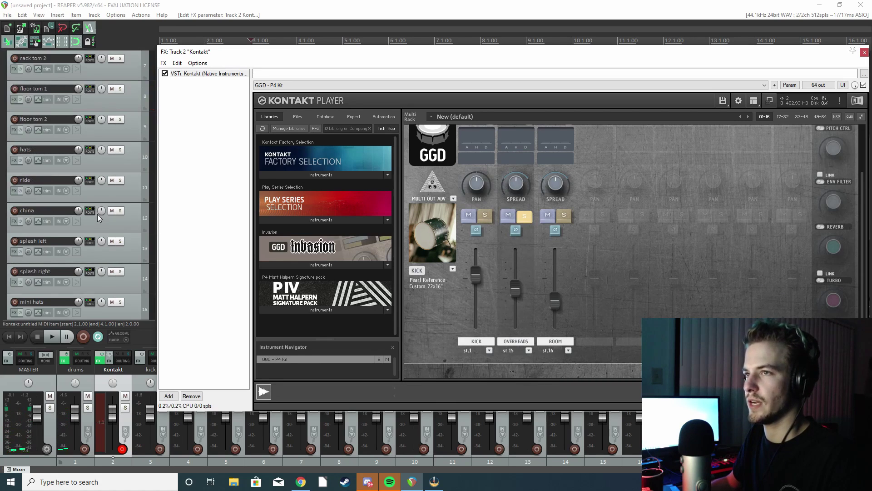
scroll(97, 214, "up", 3)
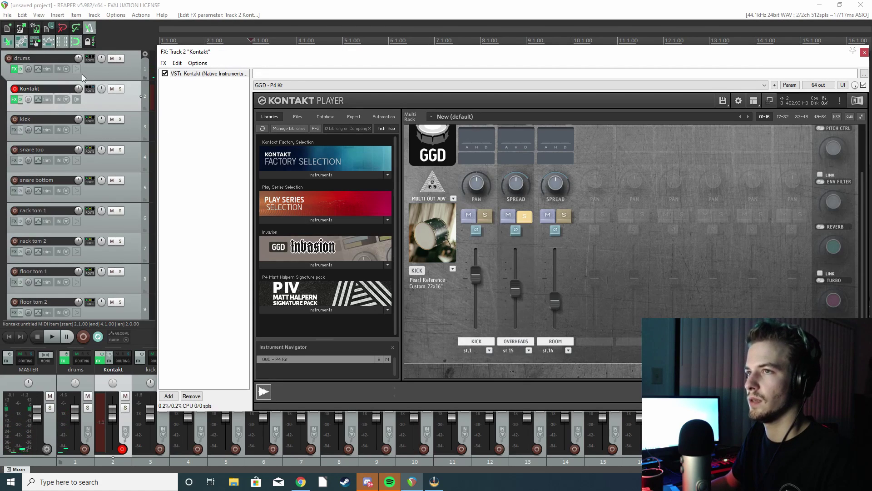
left_click(429, 237)
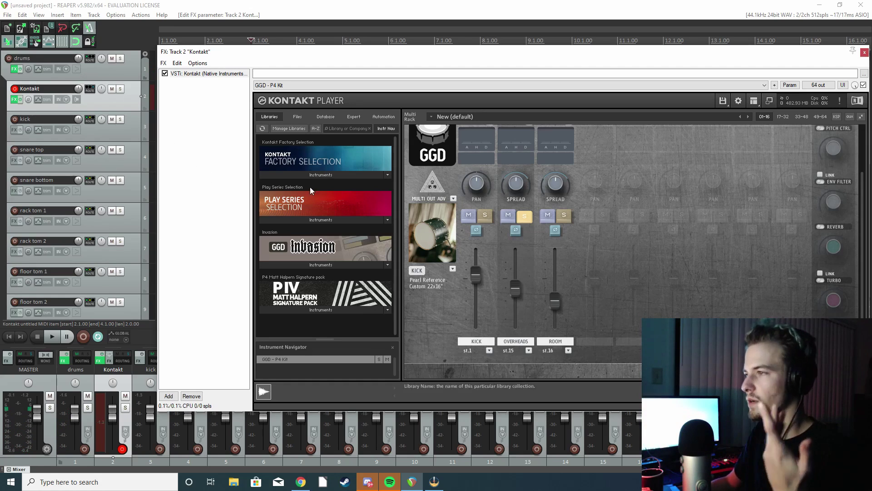
left_click(425, 233)
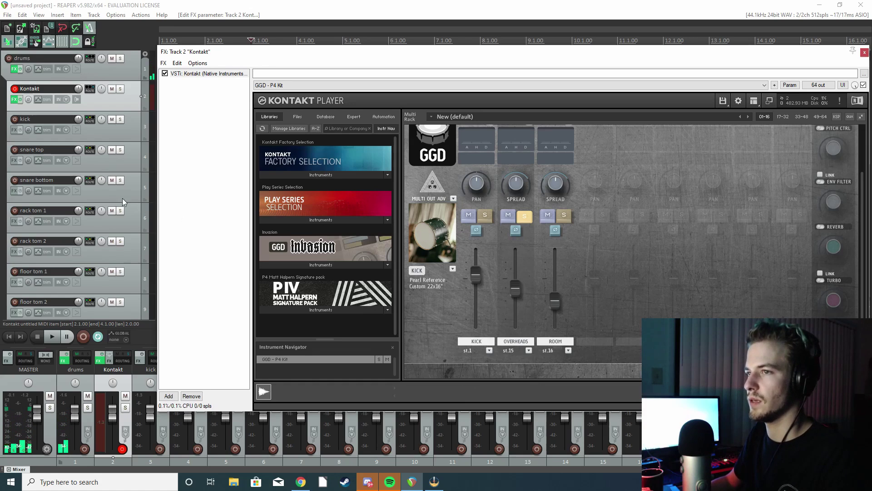
scroll(113, 196, "down", 3)
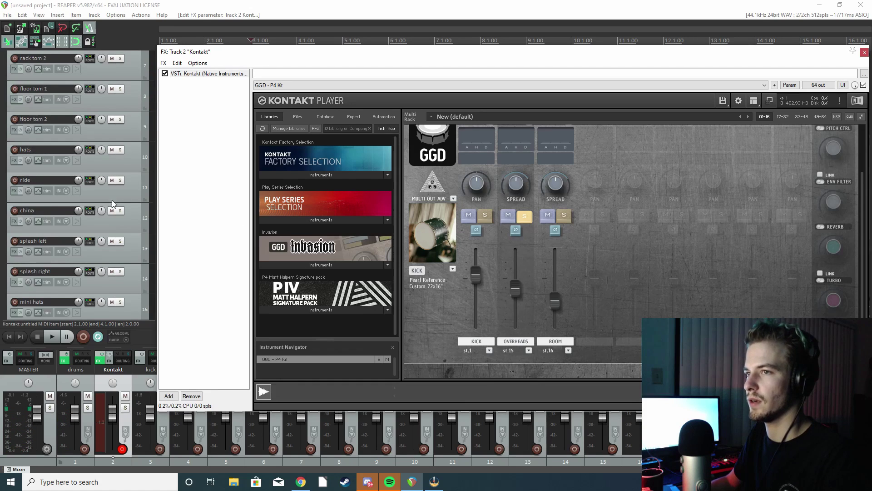
scroll(110, 198, "down", 3)
scroll(119, 208, "up", 5)
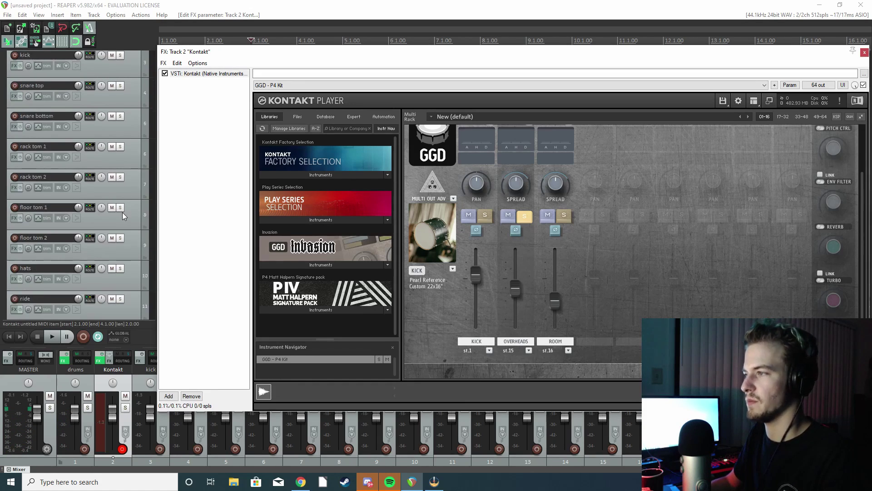
left_click(523, 217)
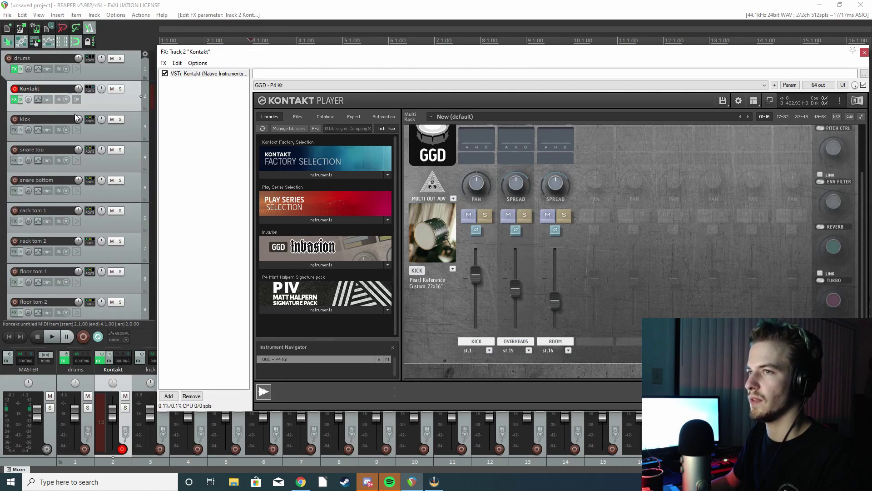
Close the Kontakt plugin window and scroll through the drum track list back to the top
left_click(865, 53)
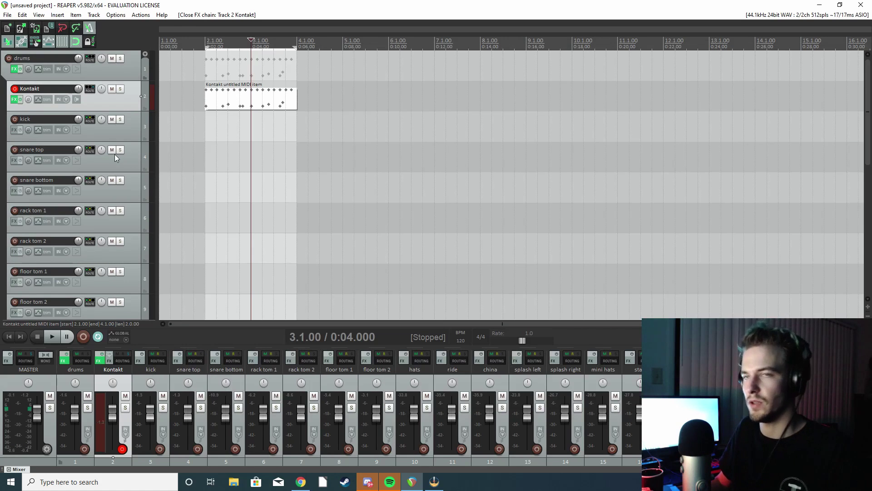
scroll(37, 146, "down", 7)
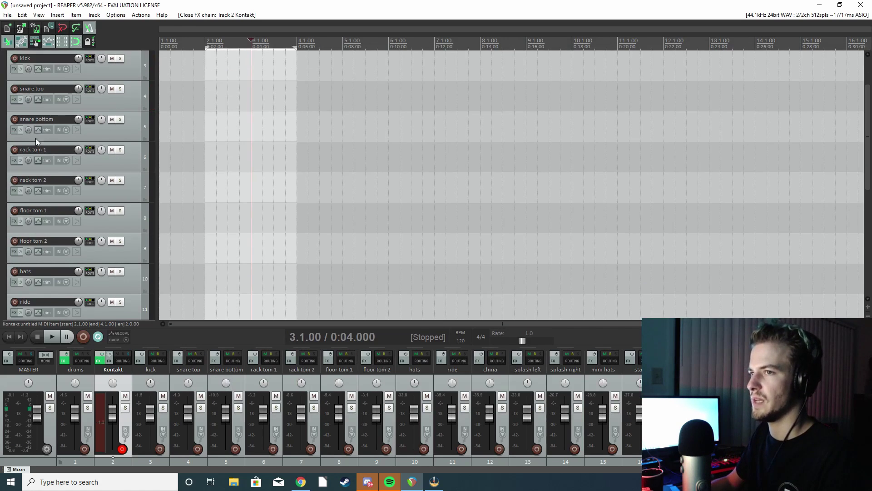
scroll(55, 230, "up", 7)
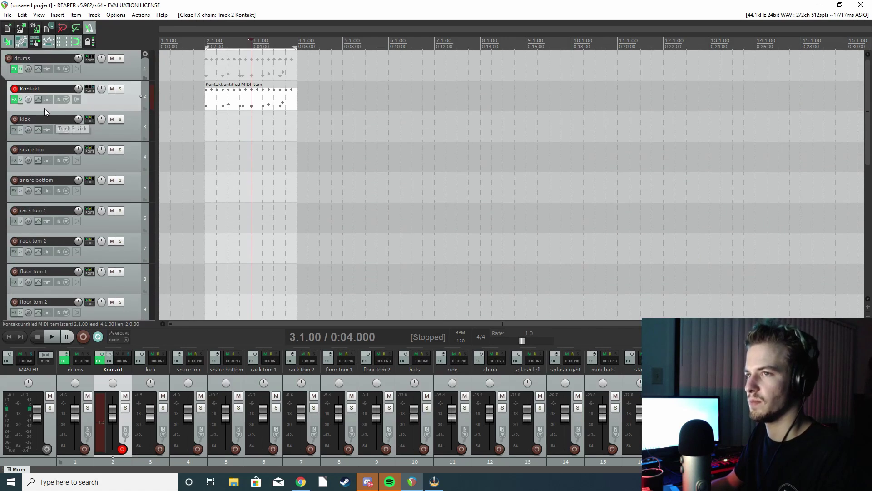
scroll(68, 136, "down", 5)
scroll(95, 198, "down", 5)
scroll(94, 195, "up", 10)
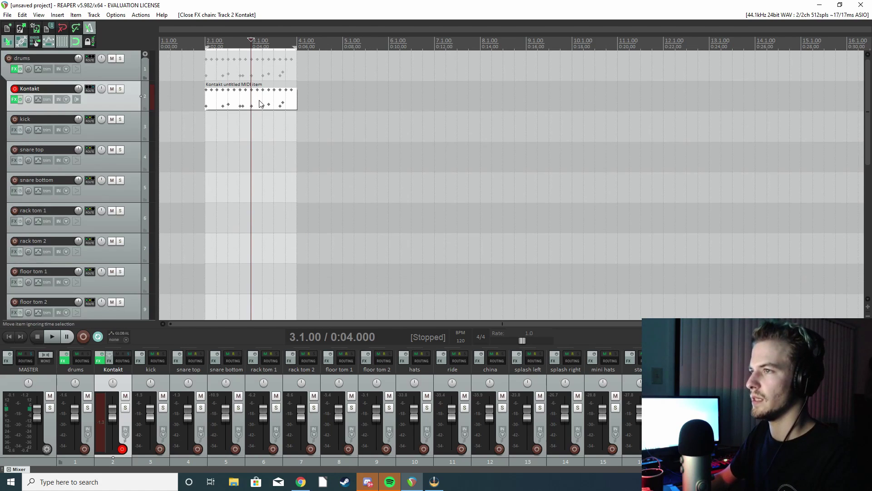
Open the Kontakt MIDI item in the MIDI editor and snap the editor to the right half
double_click(260, 103)
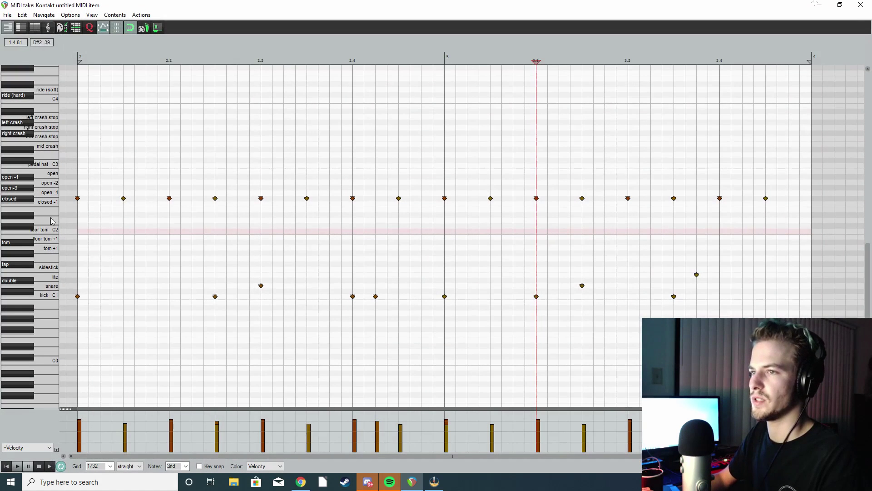
scroll(39, 154, "up", 2)
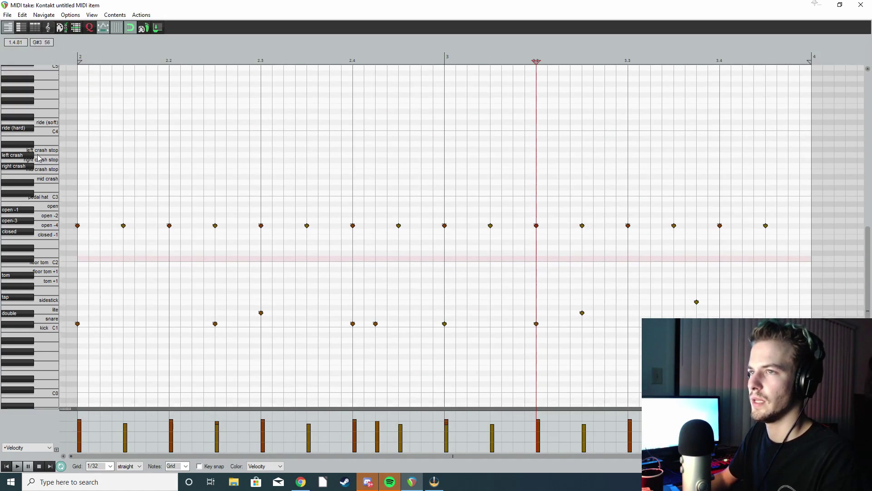
scroll(39, 154, "down", 2)
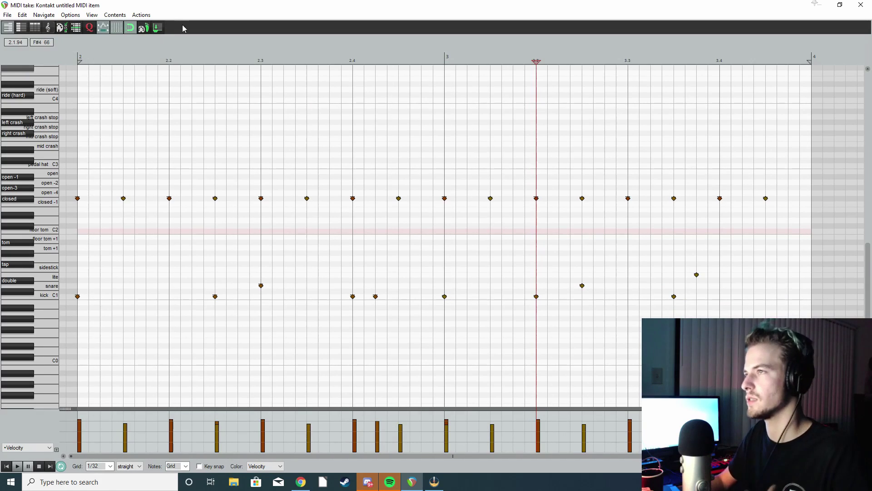
left_click_drag(211, 9, 473, 8)
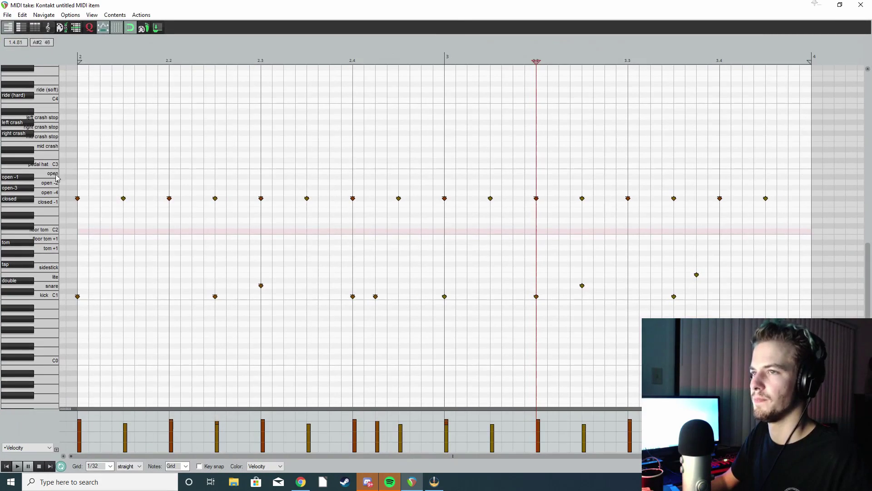
left_click_drag(191, 3, 871, 236)
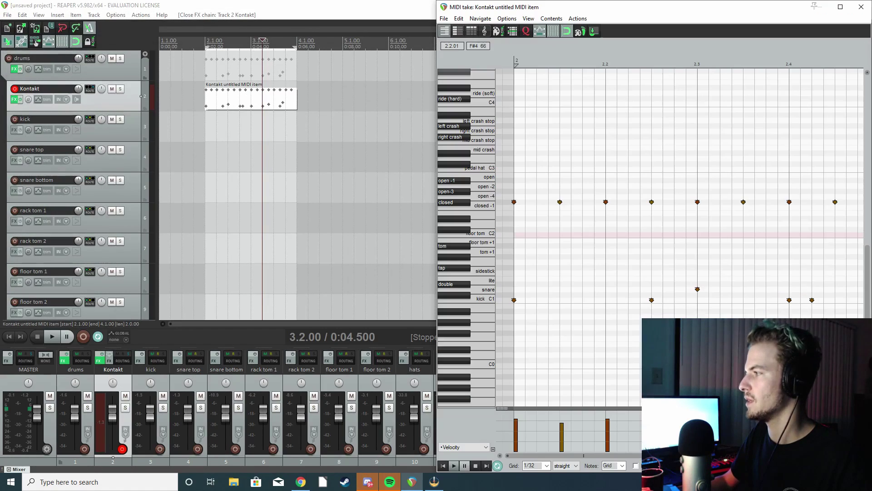
Reopen Kontakt docked on the left half, showing the GGD P4 FULL KIT page
left_click(14, 99)
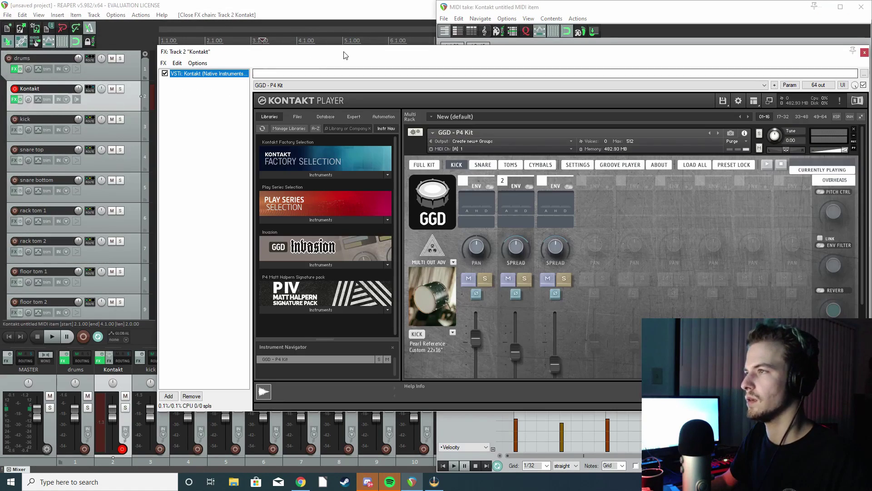
left_click_drag(344, 55, 5, 137)
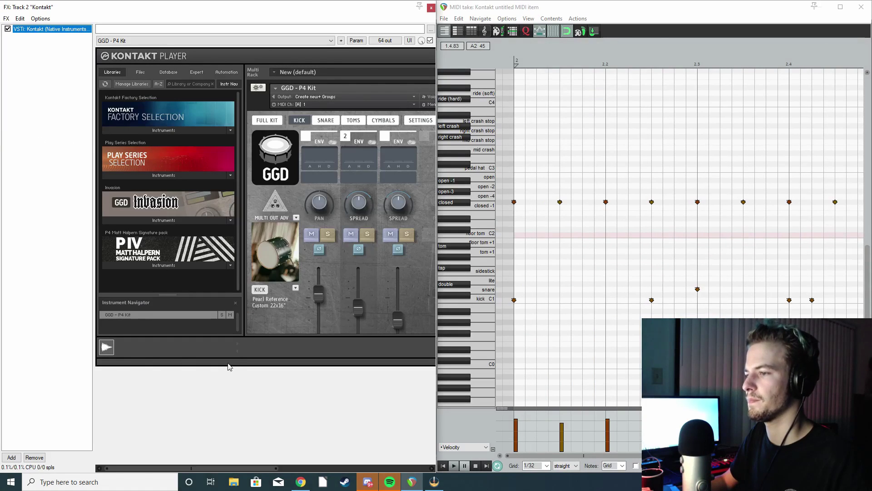
left_click(266, 121)
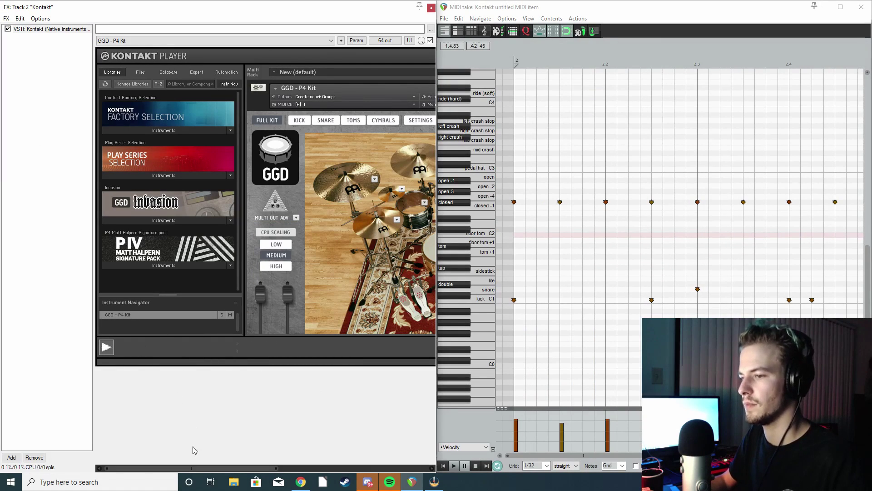
left_click_drag(188, 467, 297, 468)
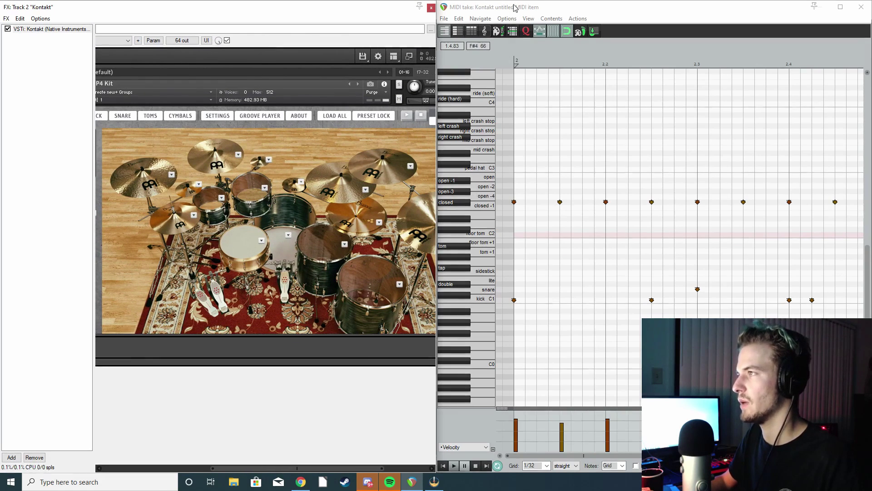
Audition high keys above the drum map on the piano-roll keyboard
scroll(475, 226, "down", 1)
scroll(475, 226, "up", 2)
scroll(475, 226, "up", 3)
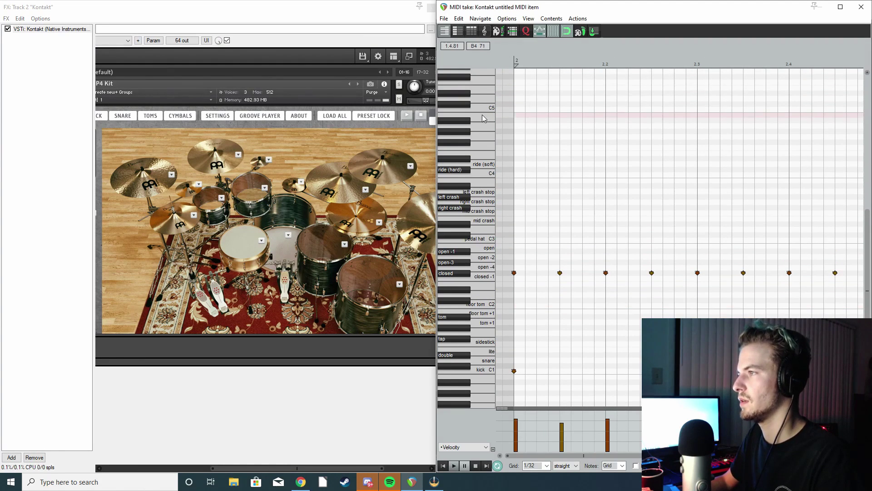
scroll(479, 100, "up", 1)
left_click(480, 113)
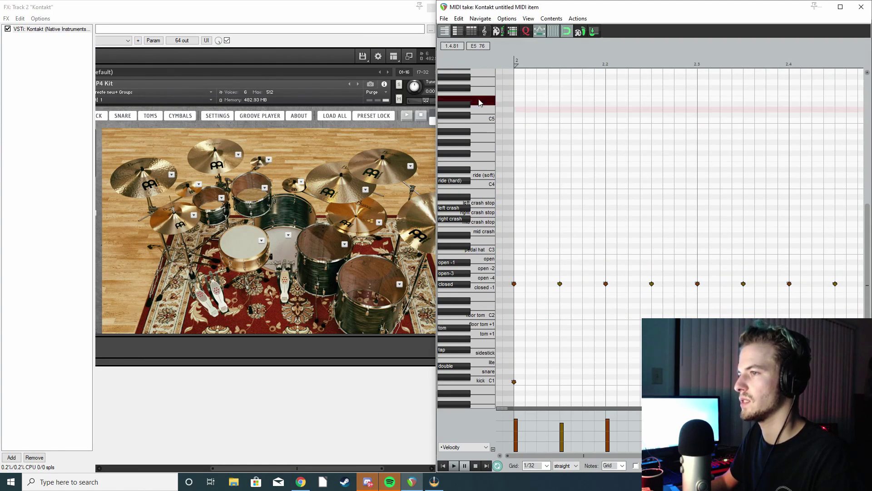
scroll(473, 128, "up", 1)
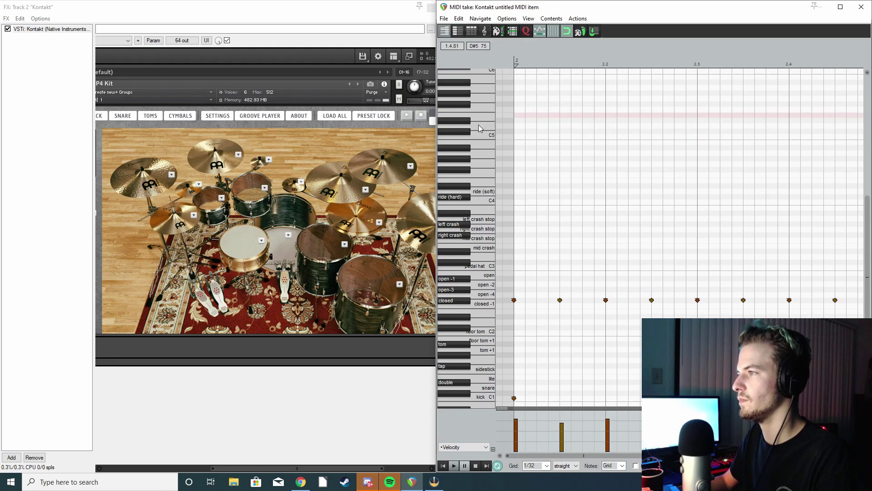
left_click(467, 123)
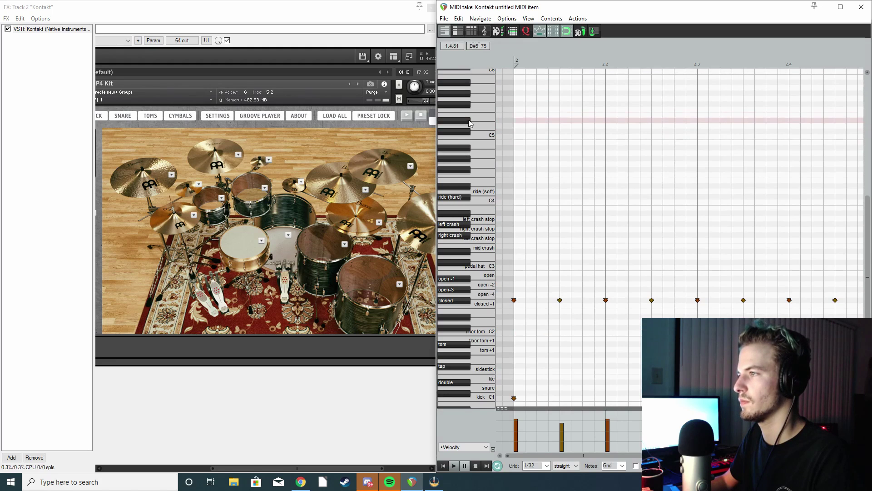
scroll(479, 119, "down", 5)
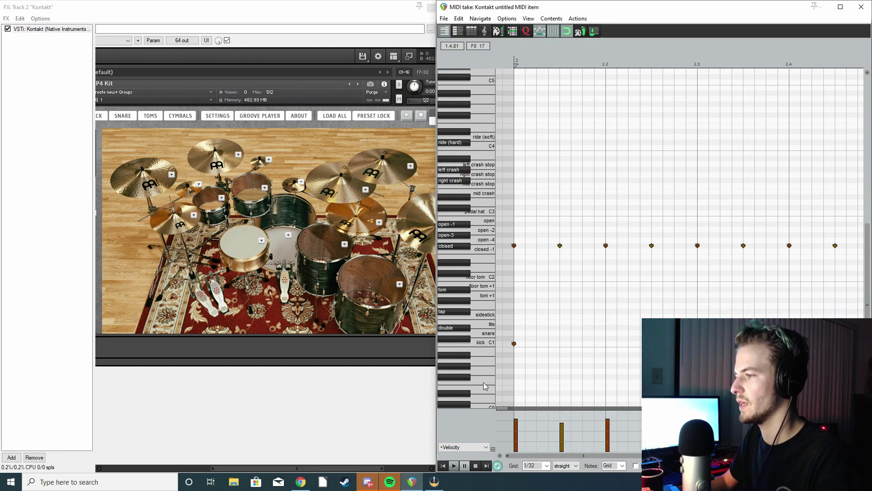
Audition the low keys around F0, the F2 floor tom and A#0
left_click_drag(469, 402, 473, 385)
left_click(477, 379)
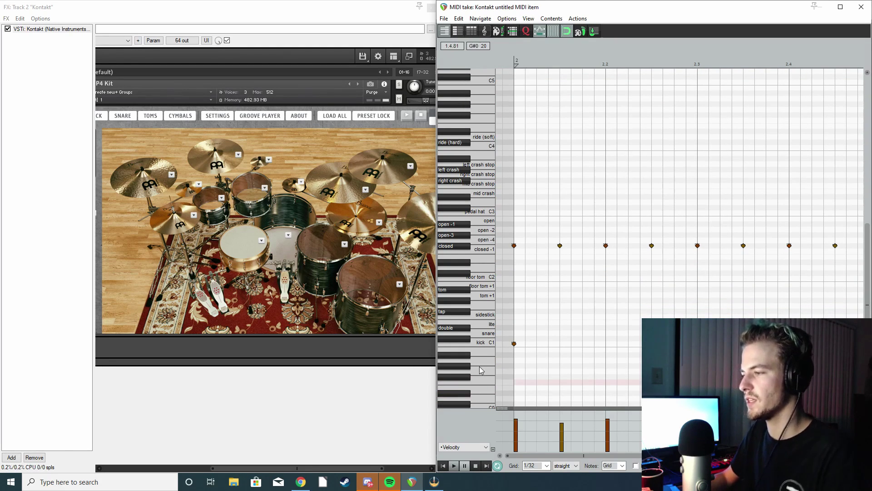
left_click(482, 382)
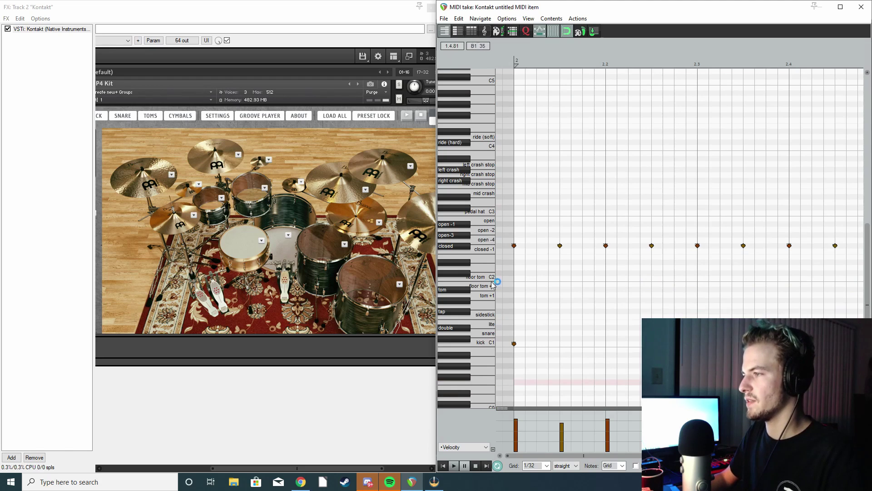
left_click(484, 252)
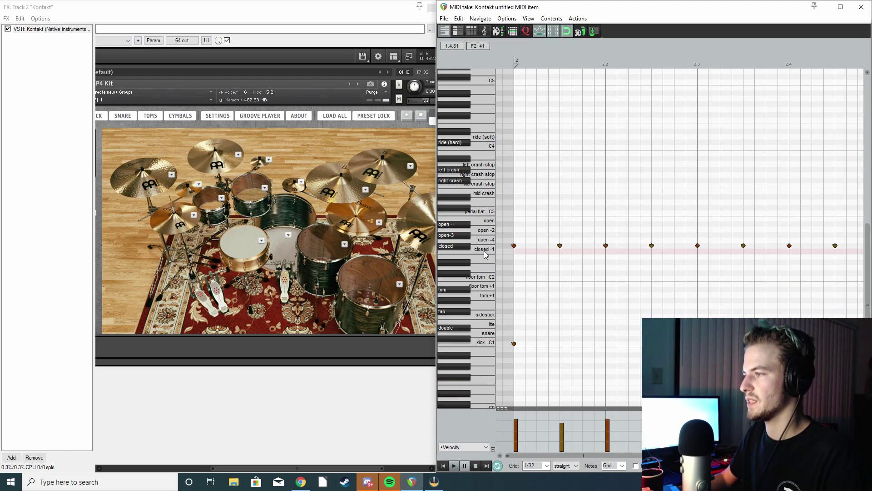
left_click(476, 378)
left_click(478, 384)
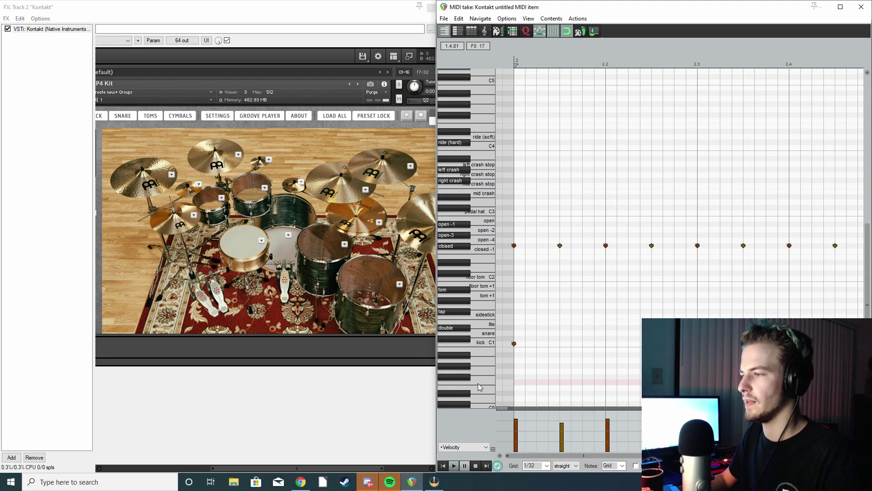
left_click(482, 254)
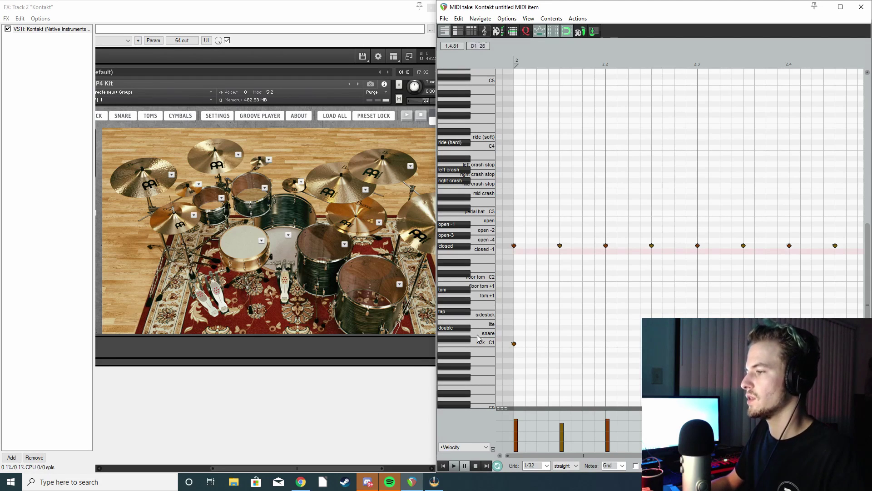
left_click(469, 357)
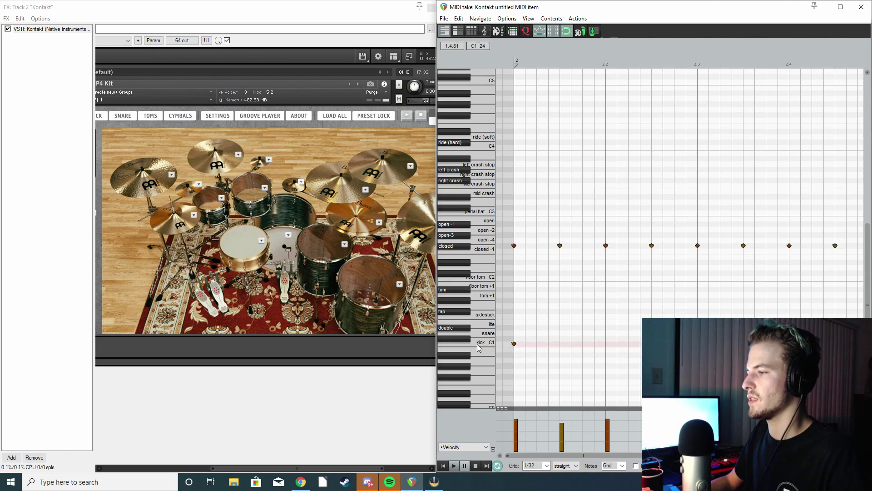
Audition the kick on C1 and the A0 key repeatedly
left_click(479, 348)
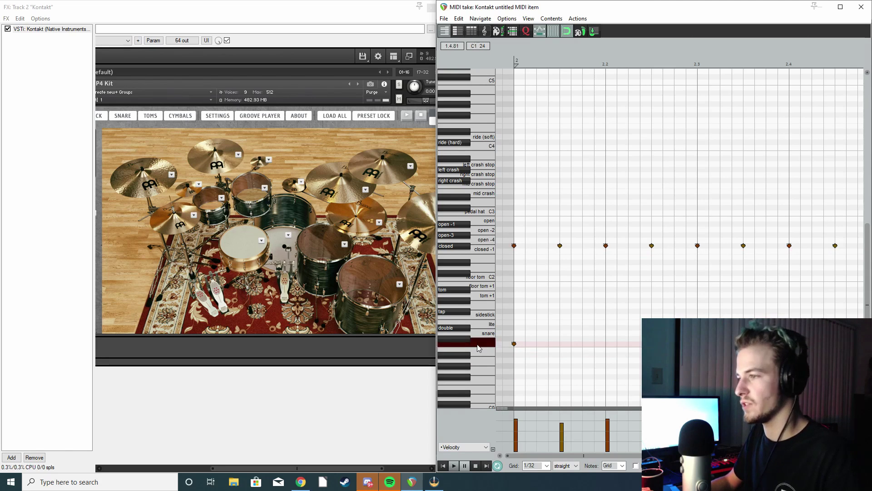
left_click(479, 347)
left_click(474, 348)
left_click(466, 364)
left_click(466, 363)
left_click(469, 364)
left_click(472, 365)
left_click(473, 364)
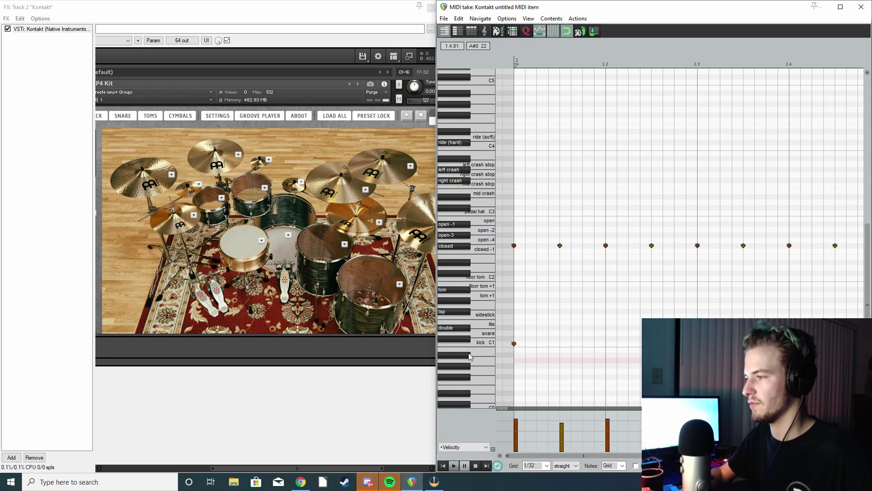
left_click(482, 347)
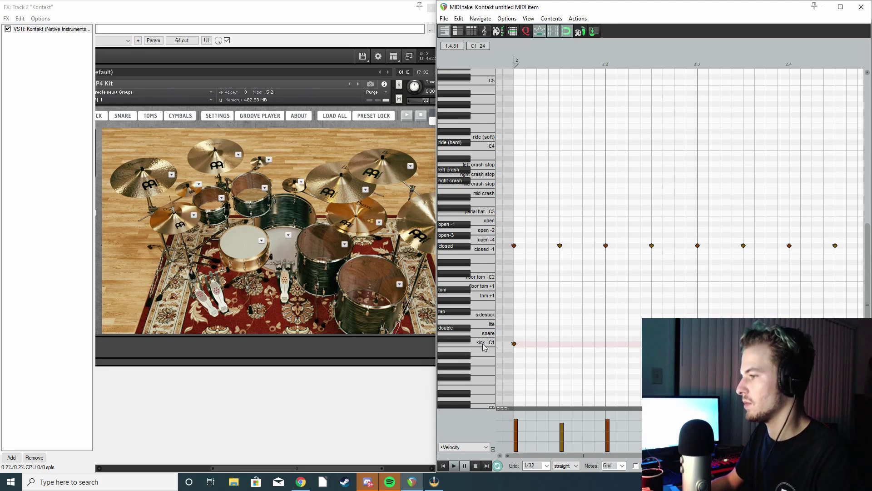
left_click(484, 347)
Audition the snare on D1, lite snare, sidestick, tap snare and a tom
left_click(484, 338)
left_click(485, 333)
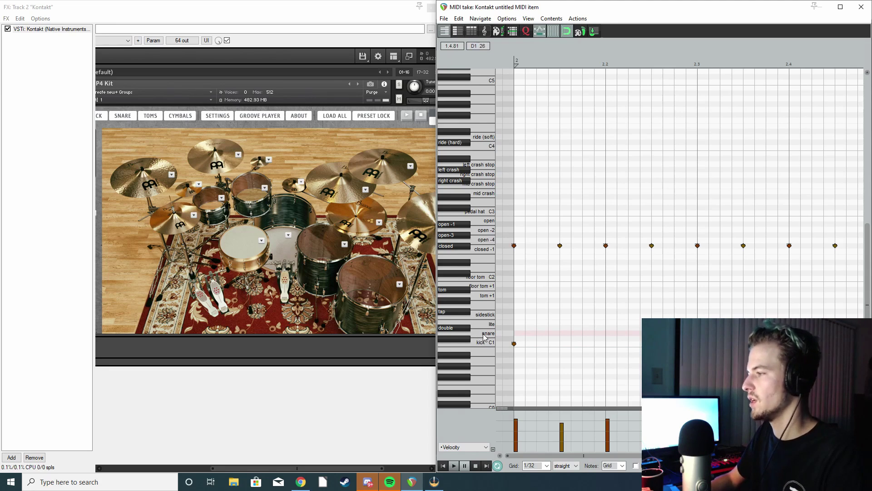
left_click(484, 336)
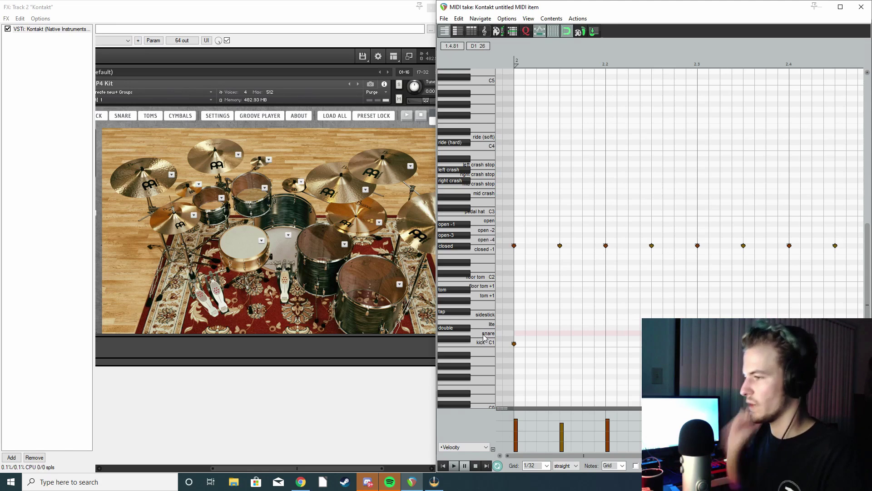
left_click(484, 336)
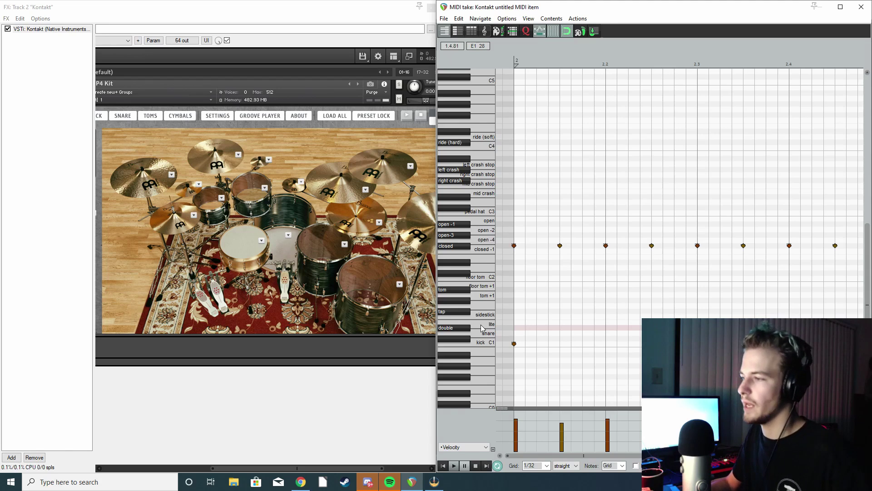
left_click(482, 326)
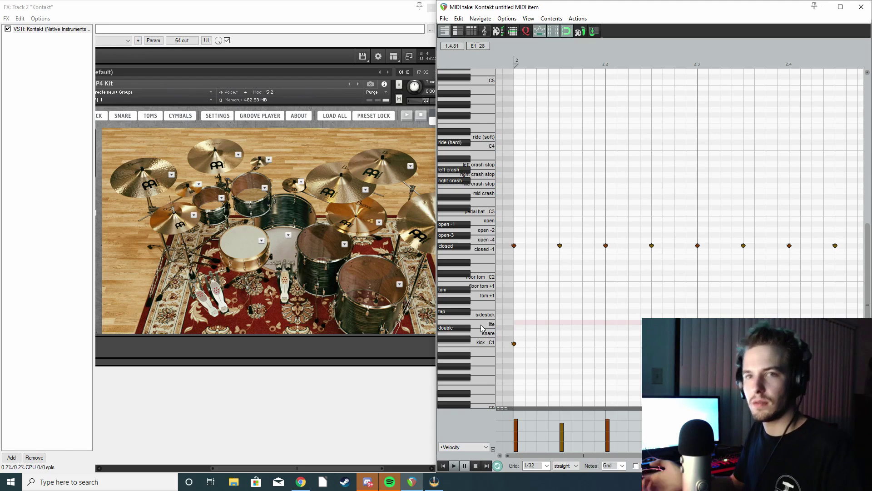
left_click(487, 316)
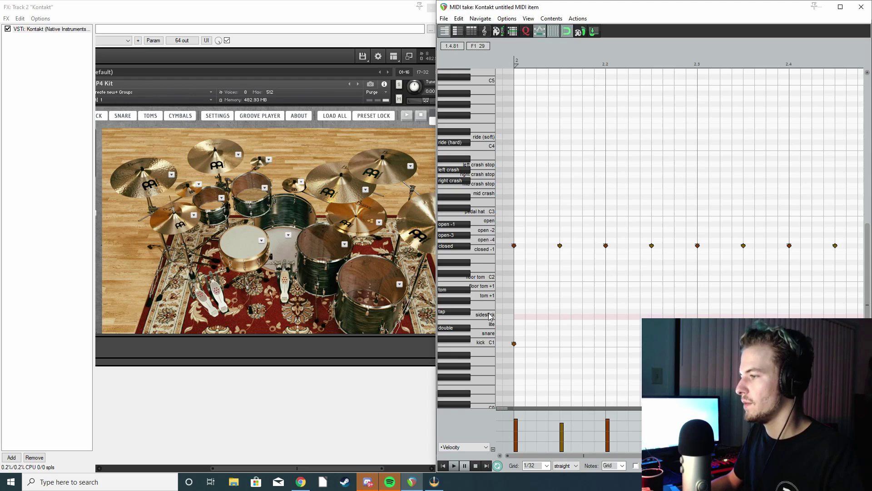
left_click(459, 315)
left_click(459, 315)
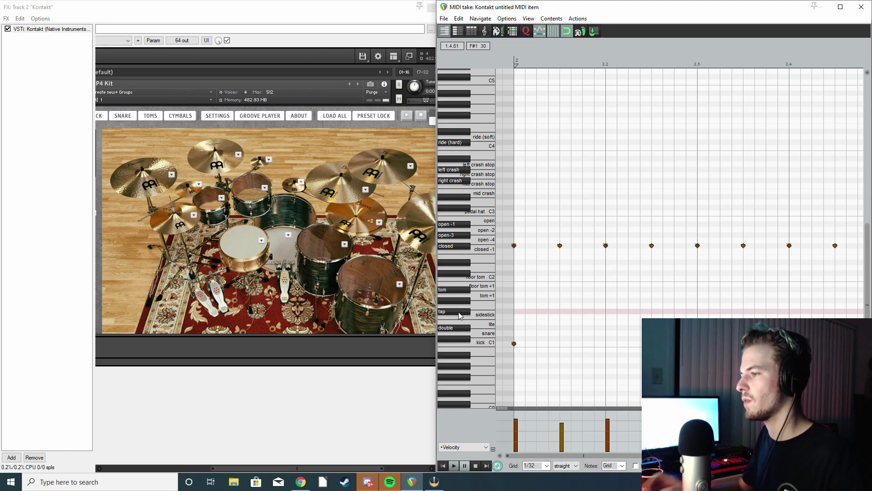
left_click(459, 315)
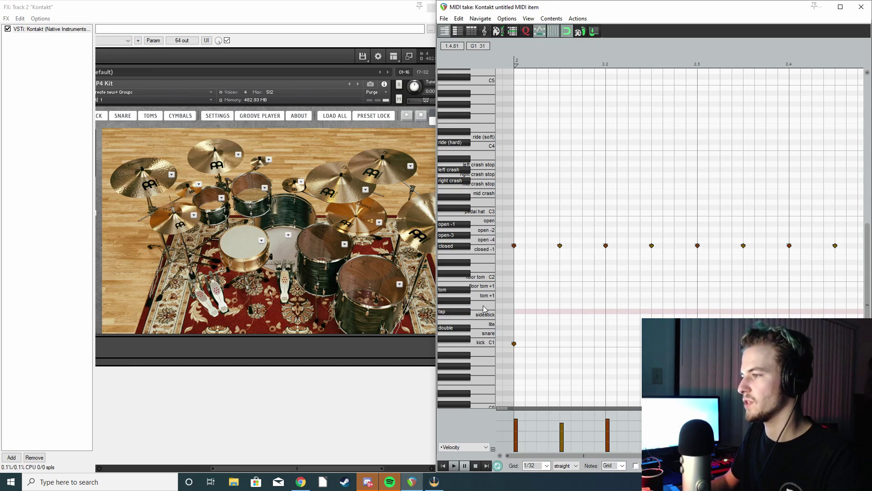
left_click(459, 315)
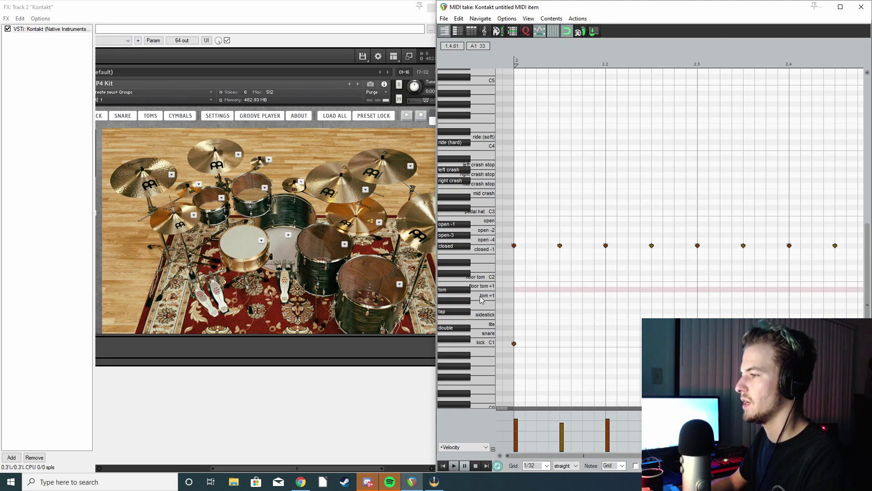
left_click(455, 293)
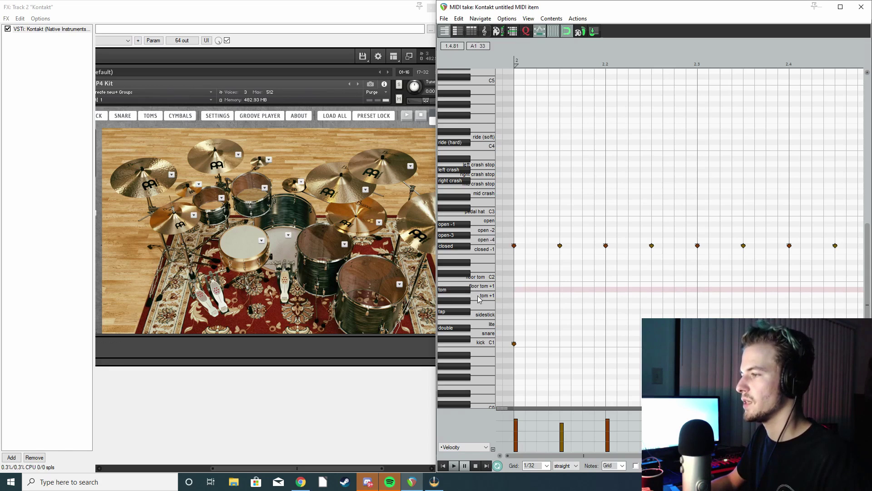
Leave the A0 and kick row names unchanged and audition the F4 key
double_click(479, 362)
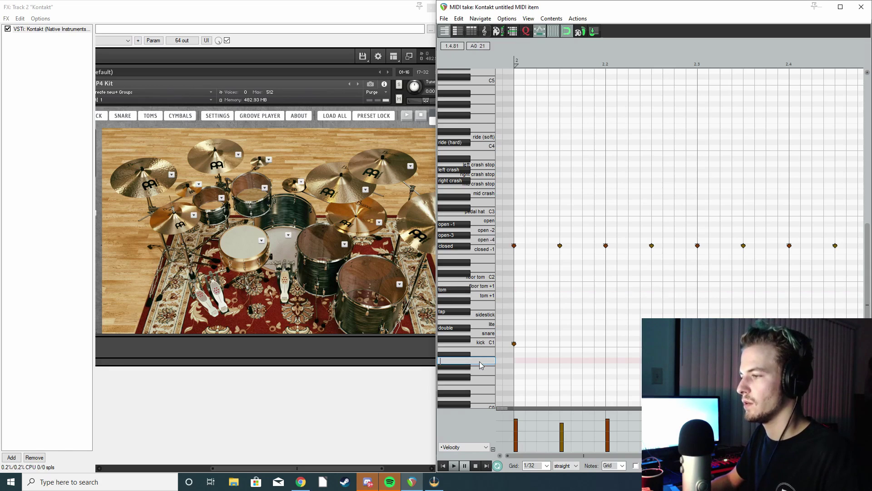
left_click(481, 370)
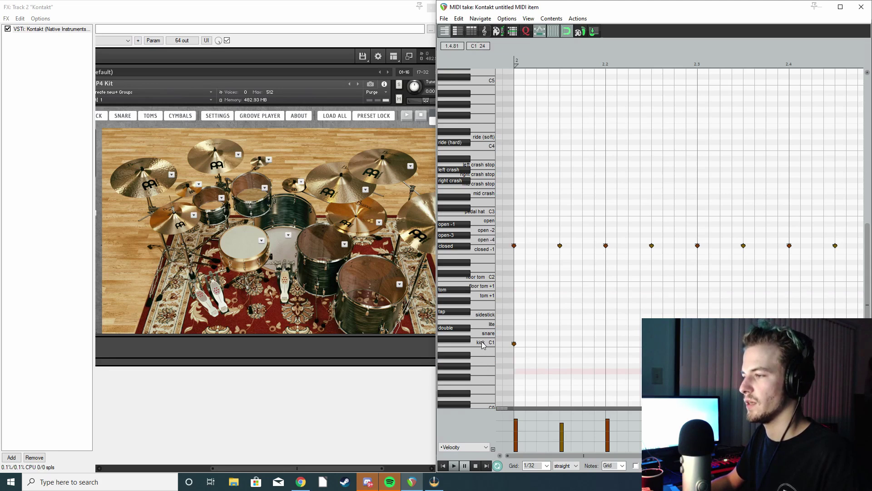
double_click(482, 344)
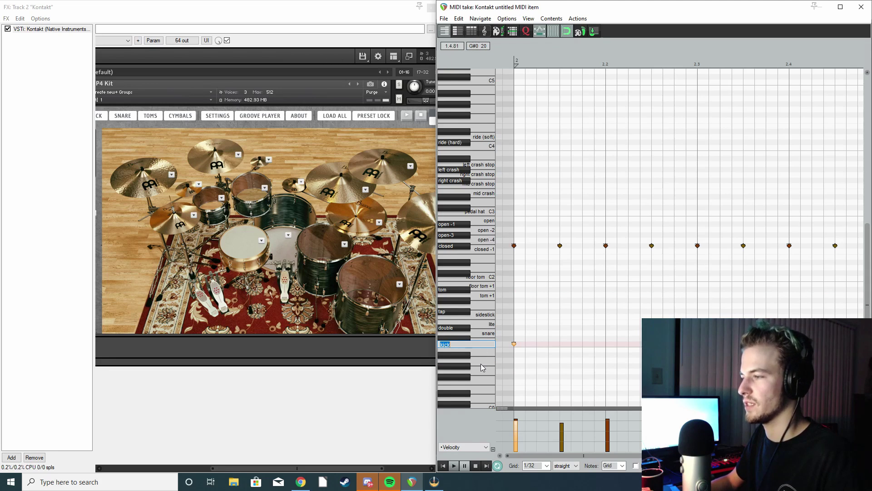
left_click(481, 363)
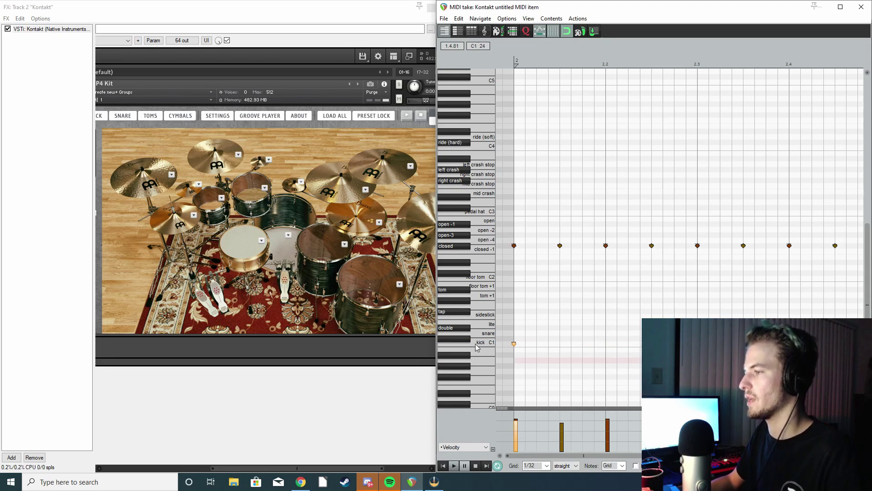
scroll(476, 342, "up", 4)
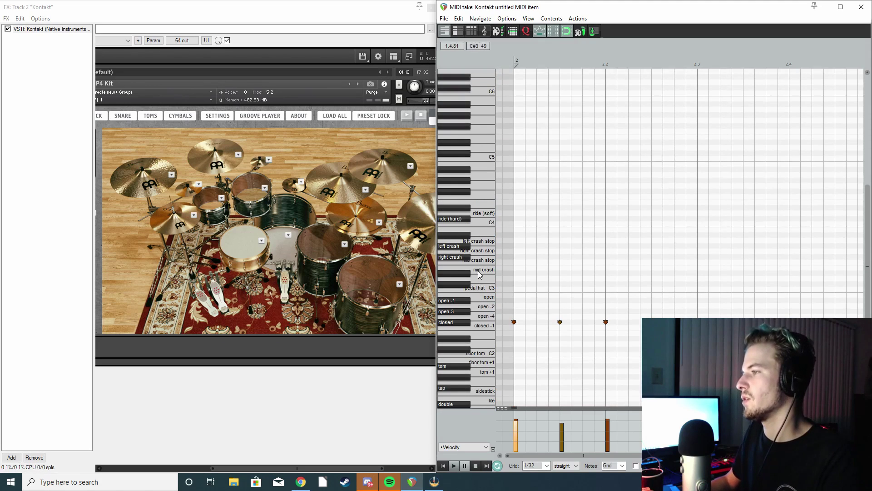
scroll(479, 273, "up", 3)
left_click(467, 248)
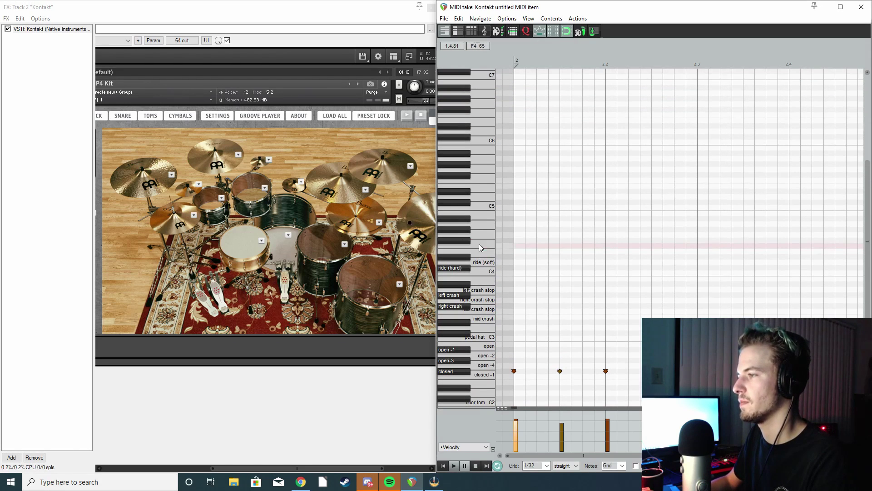
Name the F4 and F#4 key rows 'china' and 'china stop'
double_click(480, 246)
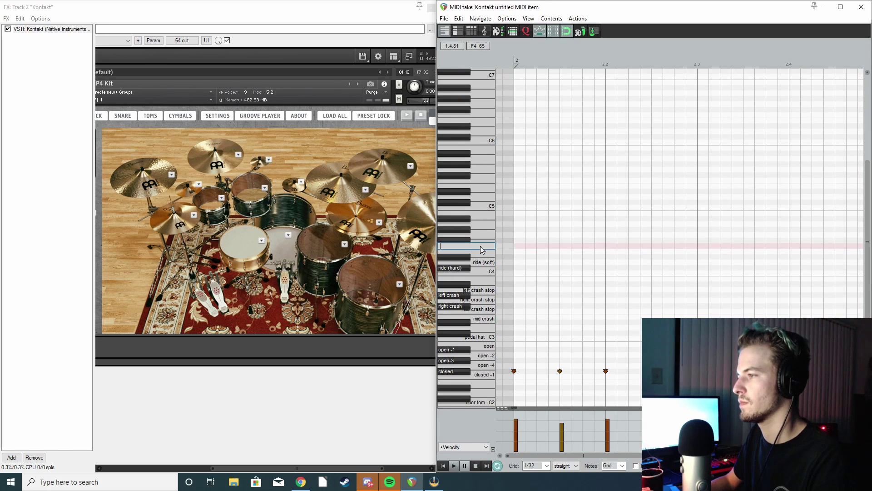
type("china")
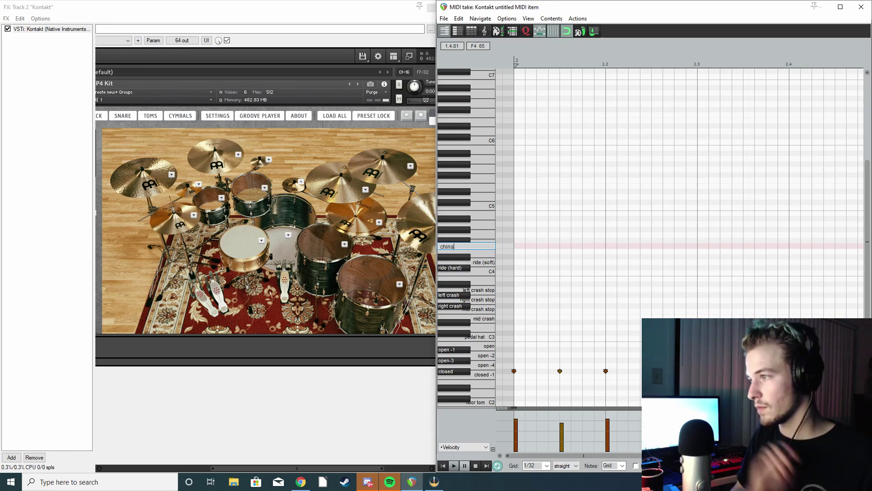
key("Return")
double_click(466, 241)
type("china stop")
key("Return")
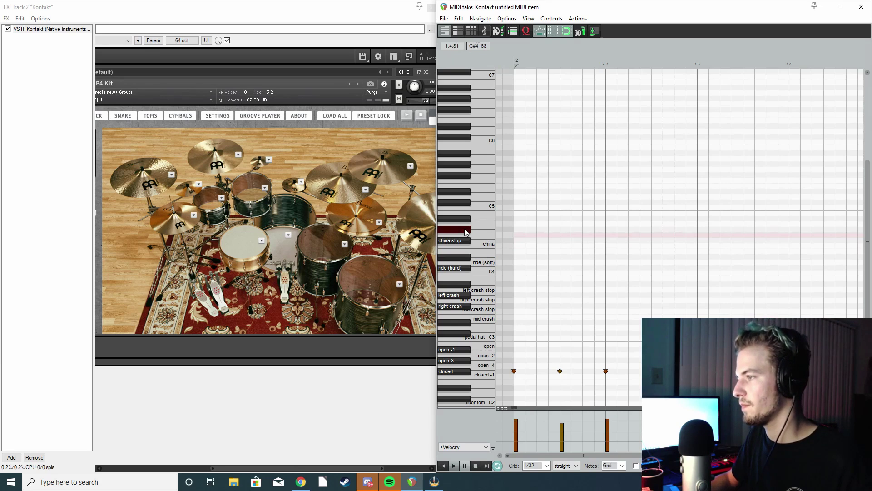
Check the loaded splash cymbal, then name the C#5 and D5 rows 'splash' and 'splash stop'
left_click(469, 205)
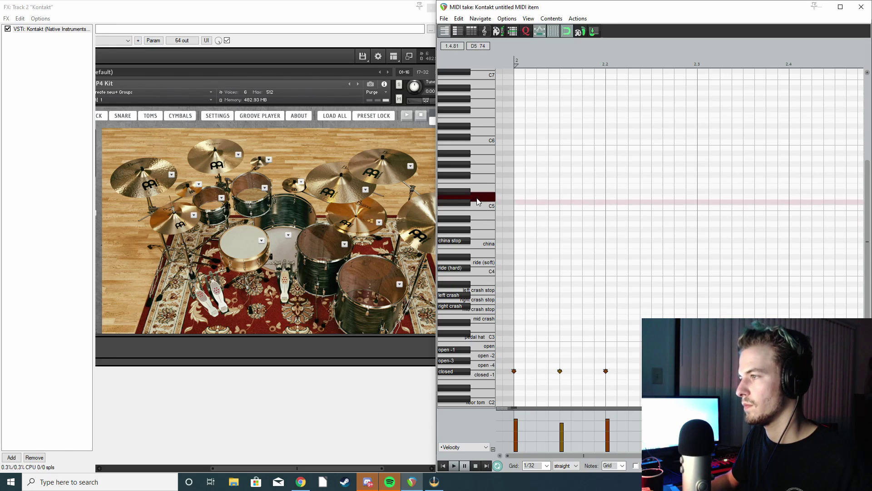
left_click(199, 185)
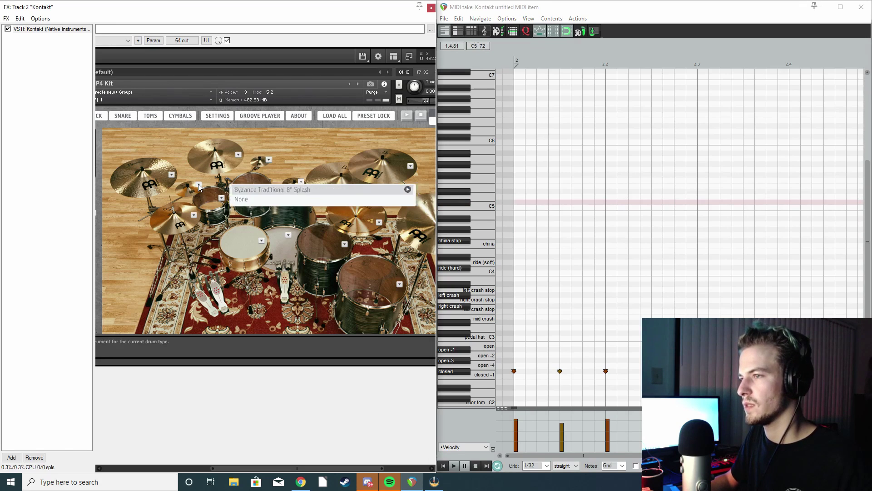
left_click(480, 225)
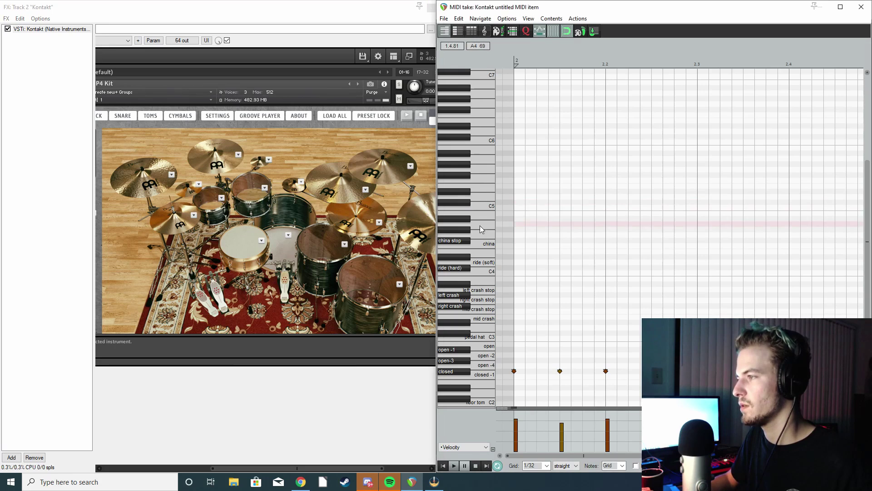
left_click(468, 202)
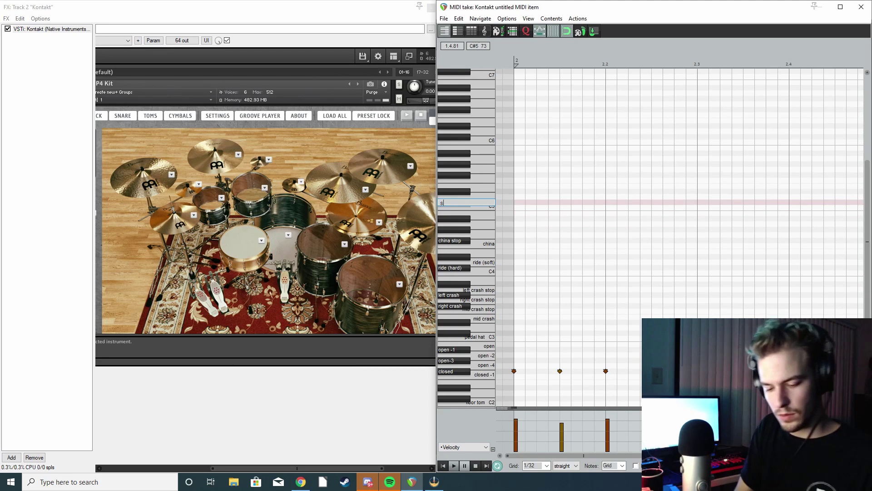
type("splash")
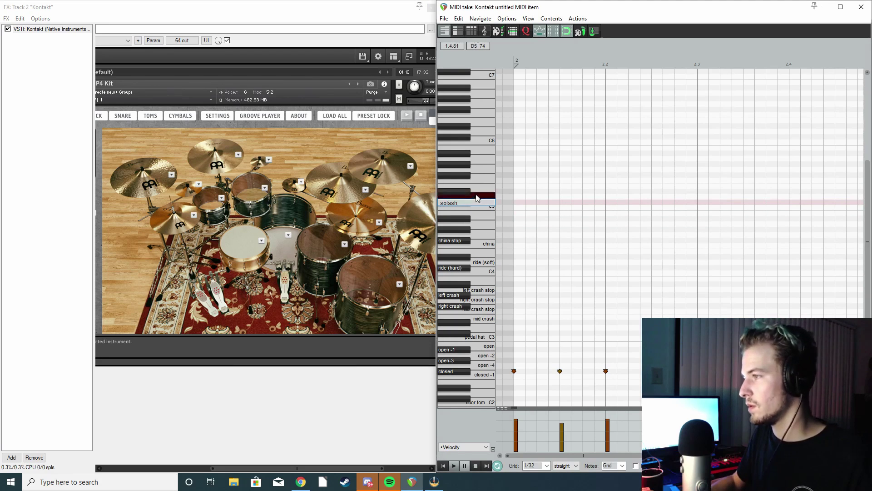
double_click(476, 195)
type("splas")
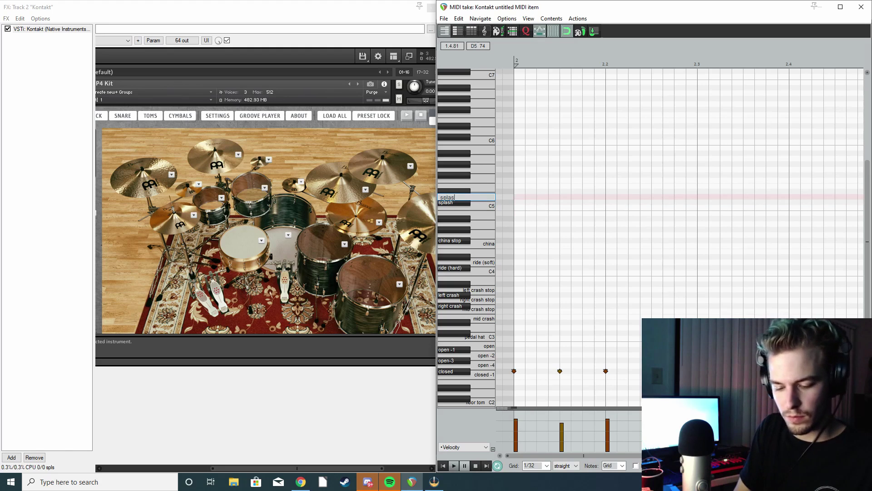
type("h stop")
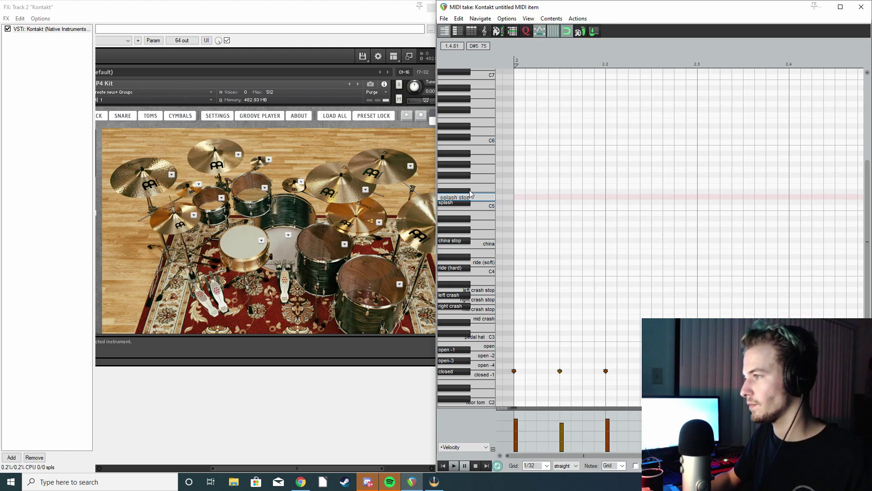
key("Return")
Audition the upper keys and check the other splash cymbal's model in Kontakt
left_click(455, 191)
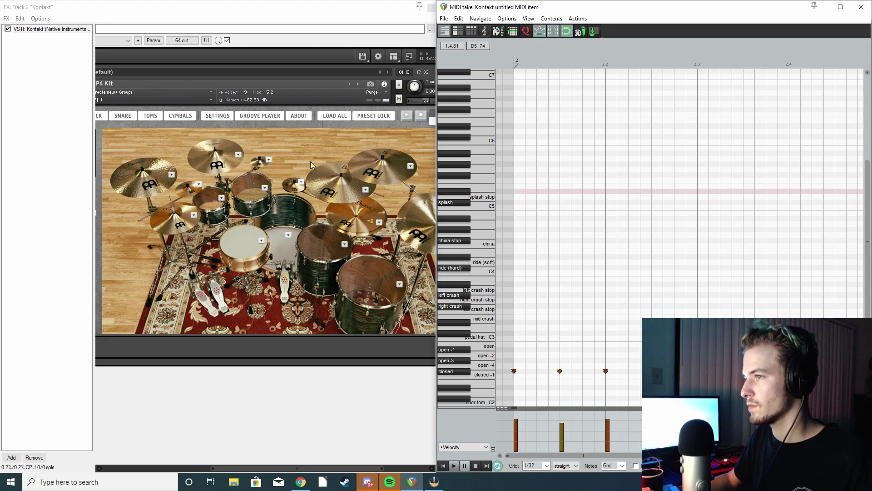
left_click(269, 160)
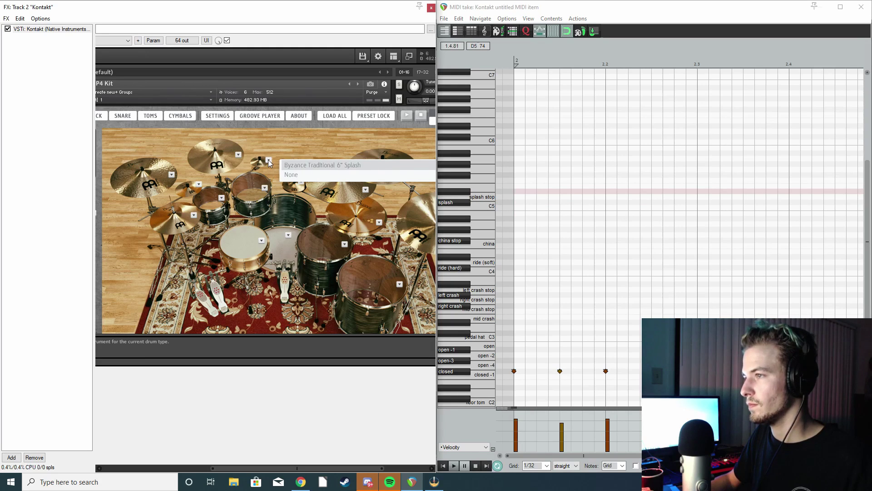
left_click(332, 165)
left_click(470, 184)
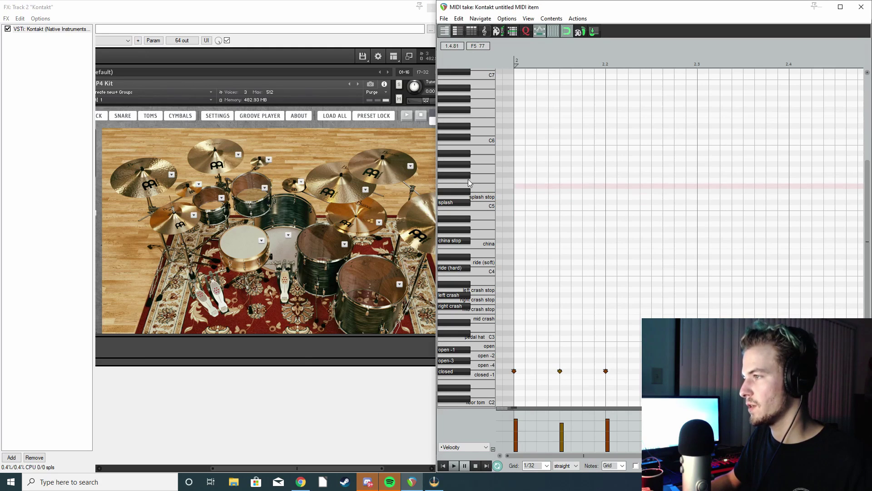
left_click(469, 183)
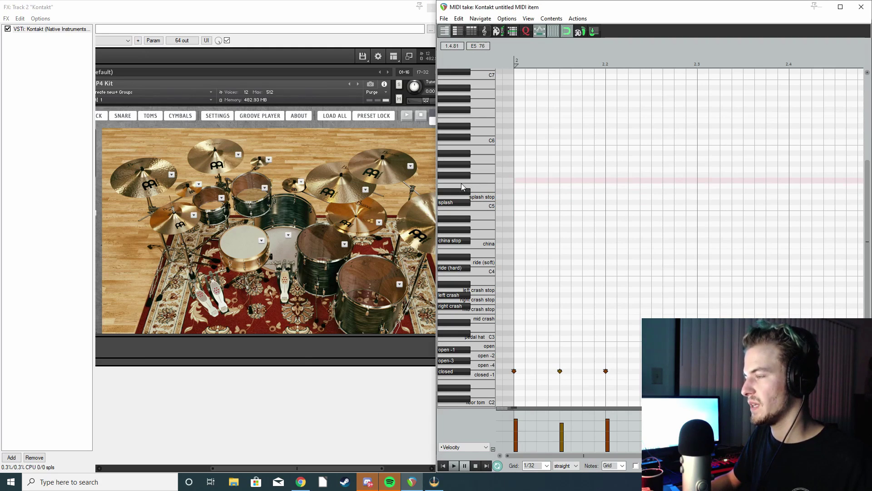
Name the next two key rows 'high splash' and 'high splash stop'
left_click(468, 191)
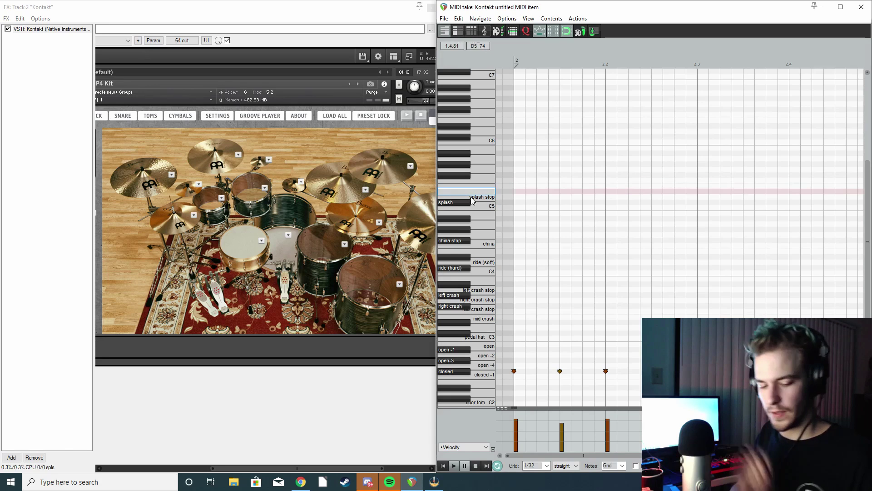
type("high splash")
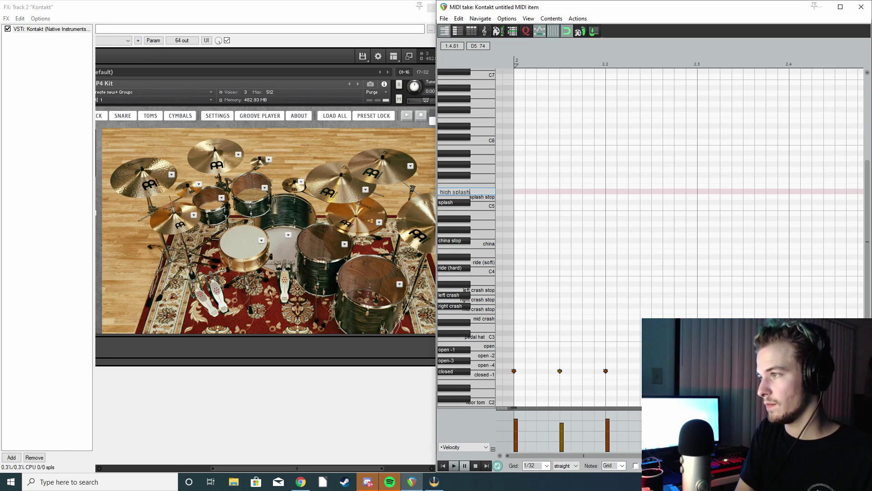
left_click(477, 186)
type("high splash stop")
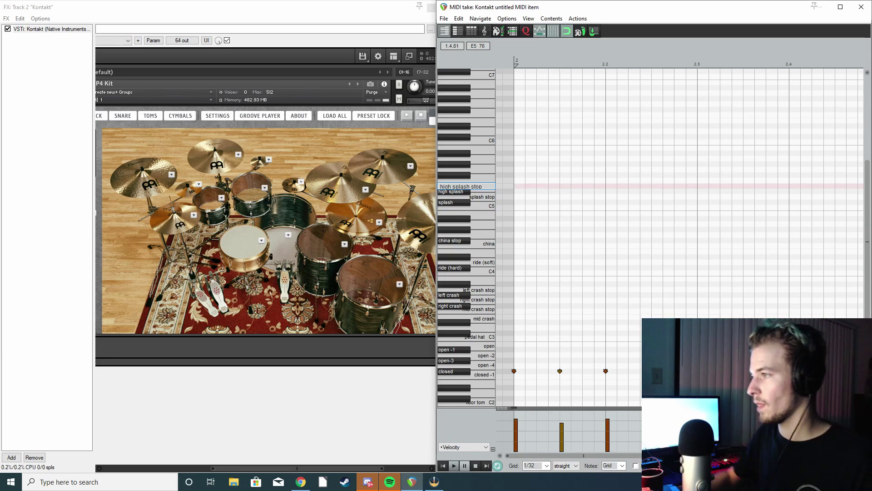
key("Return")
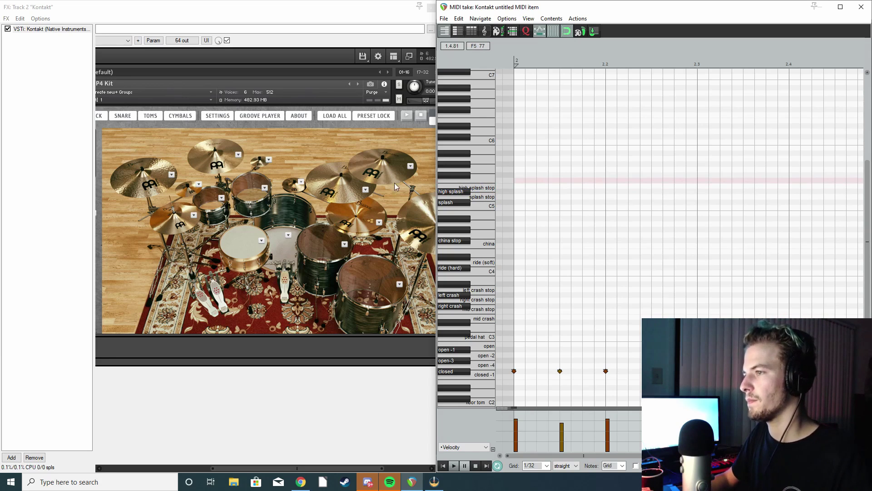
Check the mini-stack cymbal's model choices and name a key row 'stack'
left_click(301, 184)
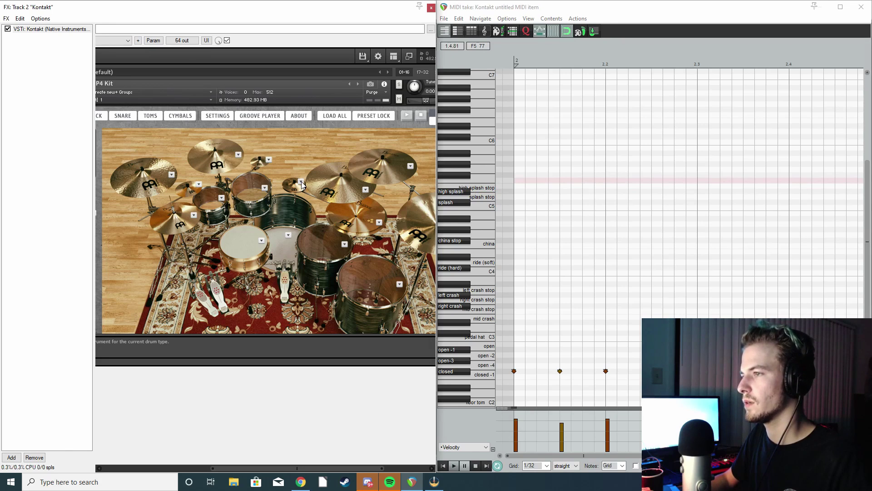
left_click(301, 182)
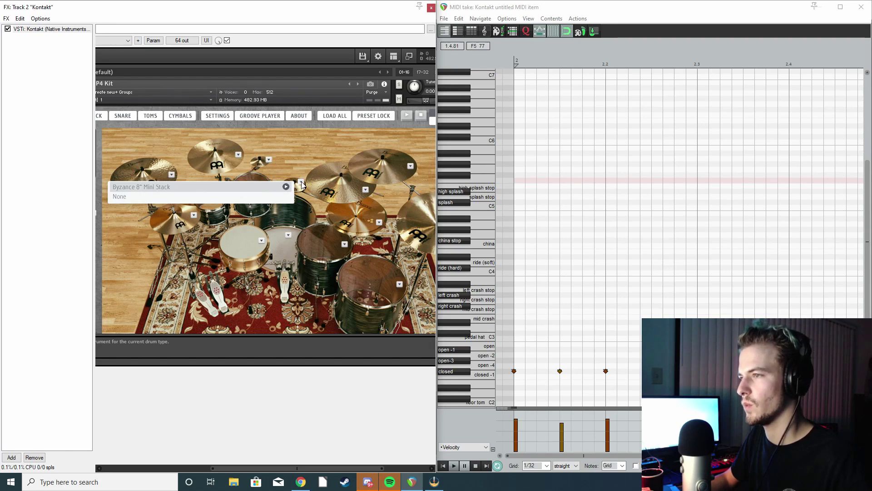
left_click(301, 182)
left_click(454, 177)
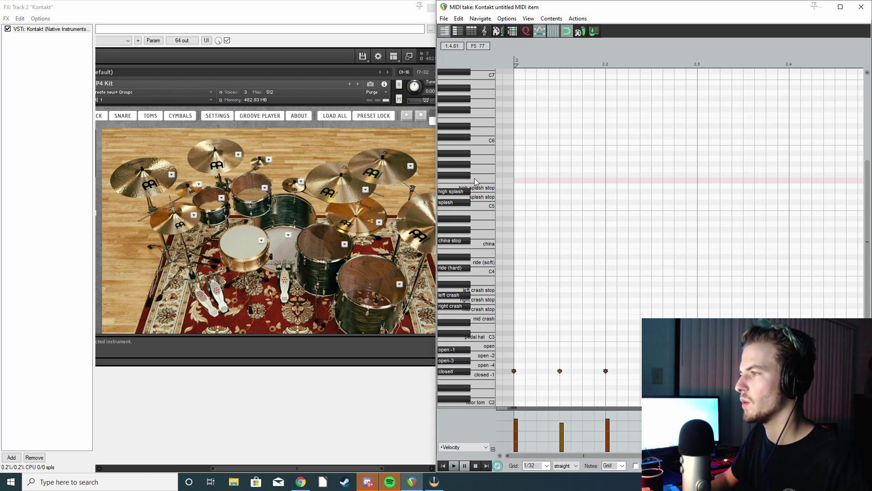
double_click(474, 178)
type("stack")
key("Return")
Choose a Halpern stack cymbal in Kontakt's kit dropdown and audition it
left_click(468, 175)
left_click(379, 223)
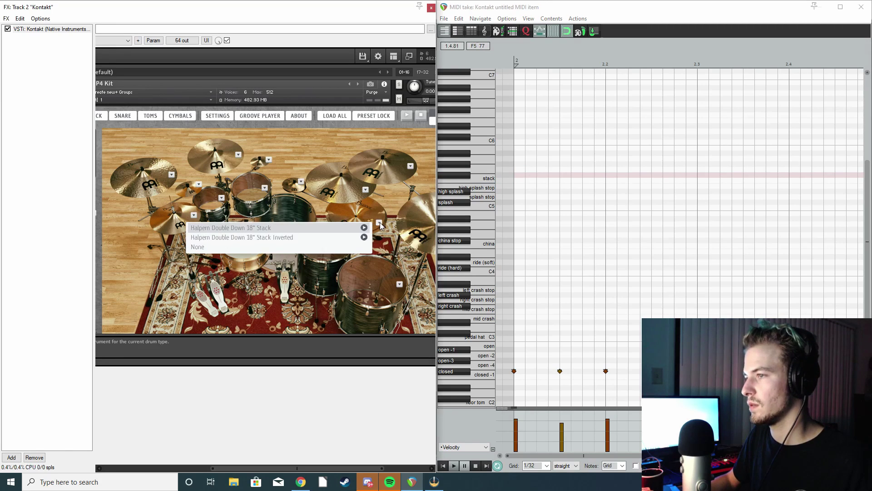
left_click(359, 228)
left_click(468, 177)
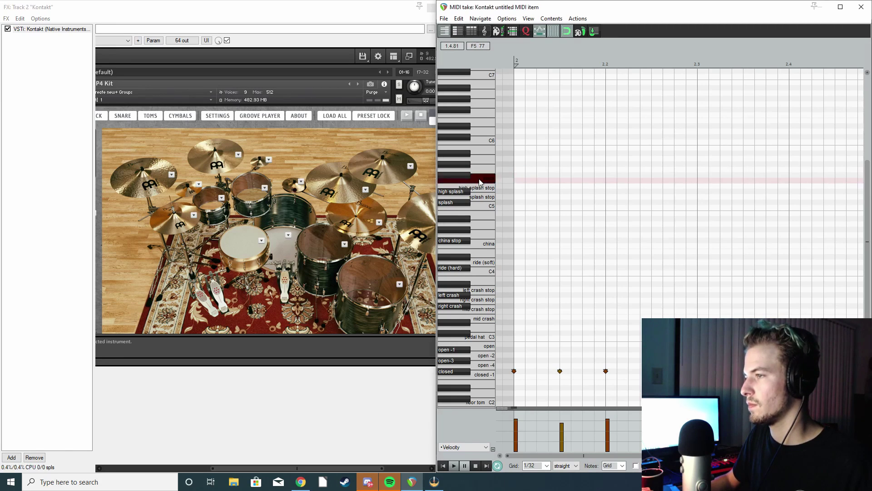
left_click(464, 177)
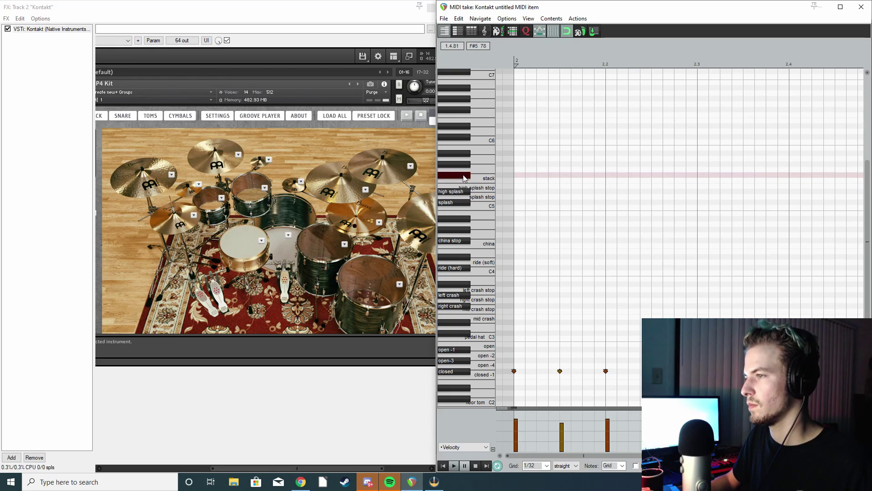
Name the G5 row 'hitting sticks together' and the F#5 row 'big stack'
left_click(477, 170)
left_click(478, 170)
left_click(477, 170)
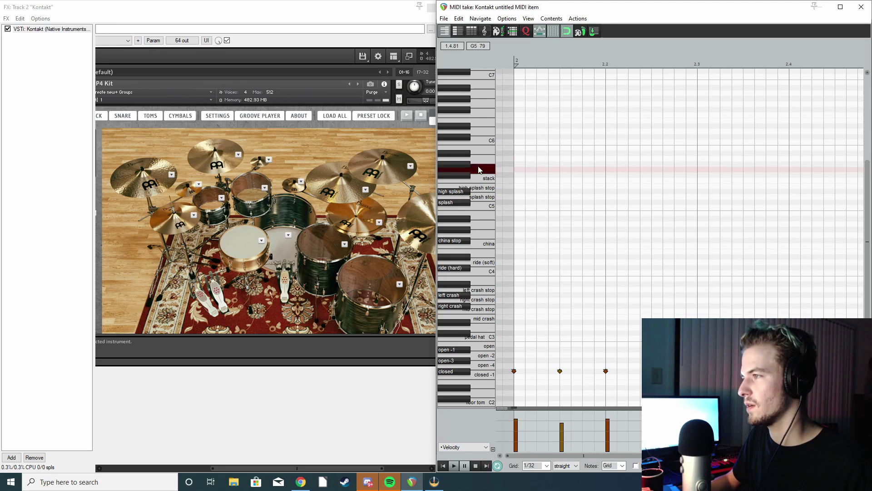
double_click(478, 168)
type("hitti")
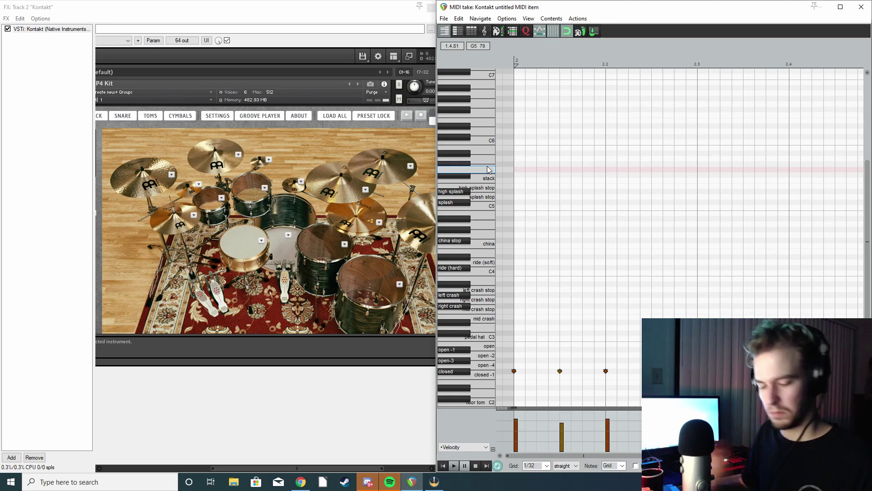
type("ng sticks together")
left_click(465, 179)
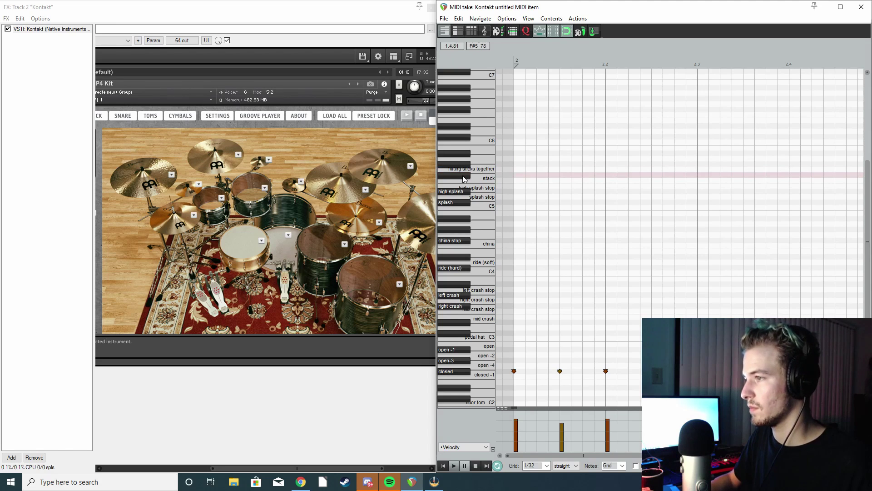
double_click(465, 178)
type("big stack")
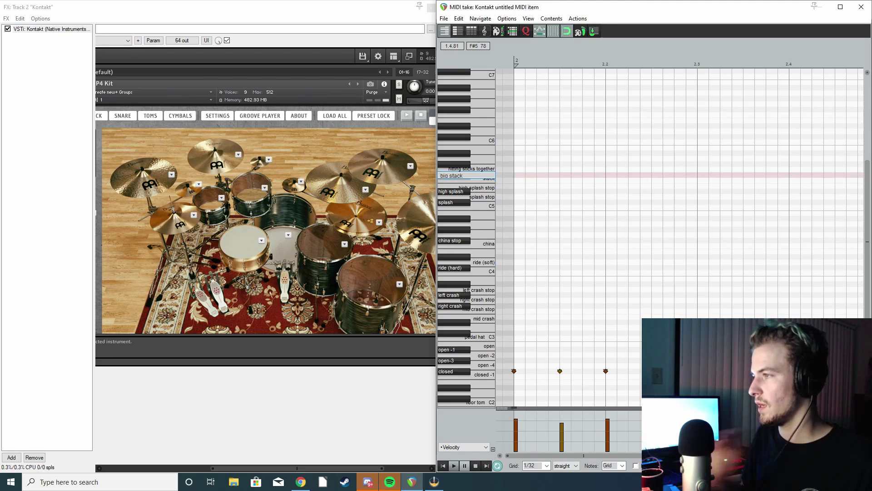
left_click(473, 165)
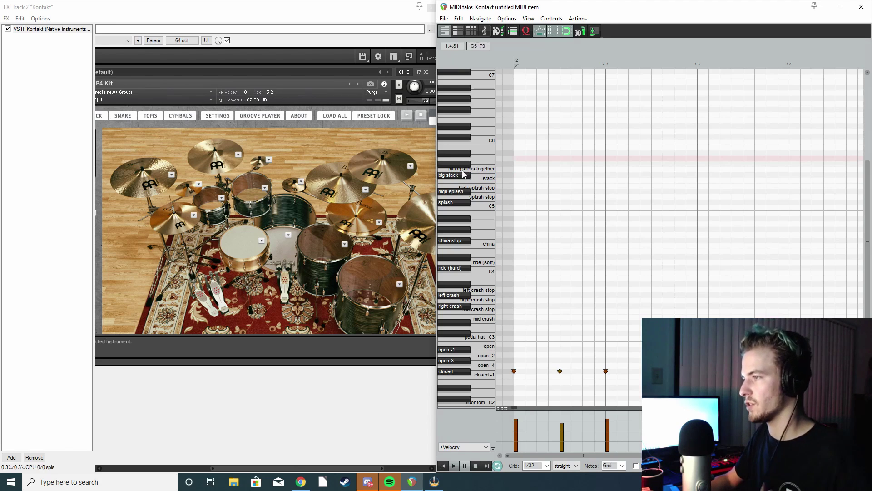
Audition the splash stop, big stack and F5 sounds
left_click(477, 199)
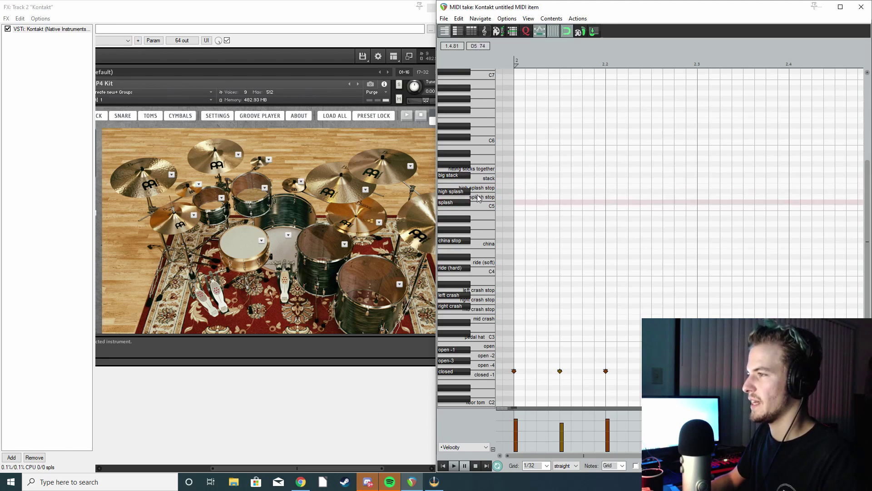
left_click(469, 177)
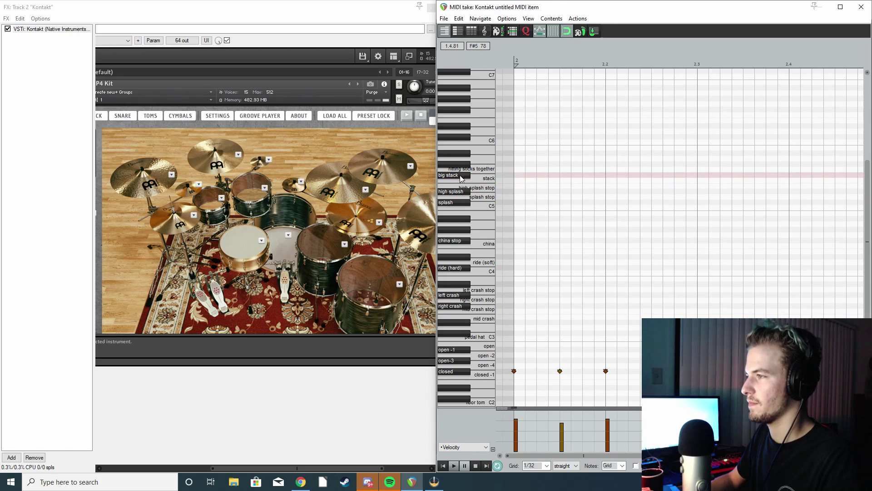
left_click(476, 182)
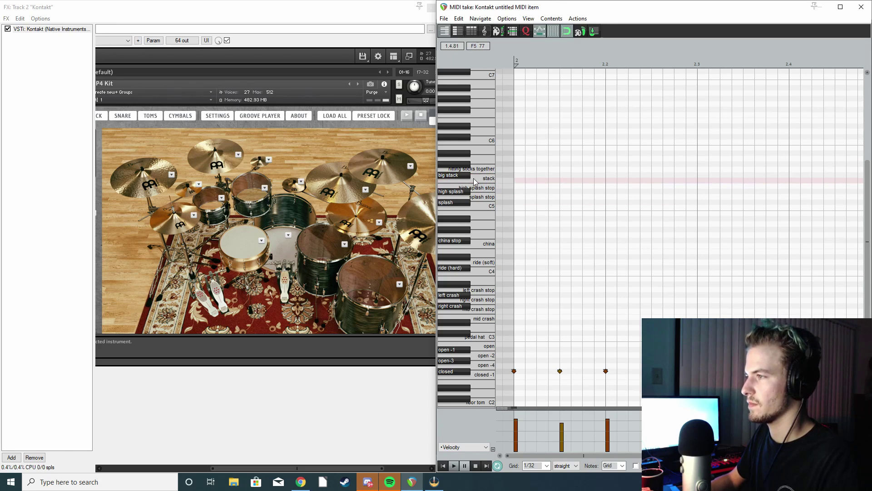
left_click(473, 177)
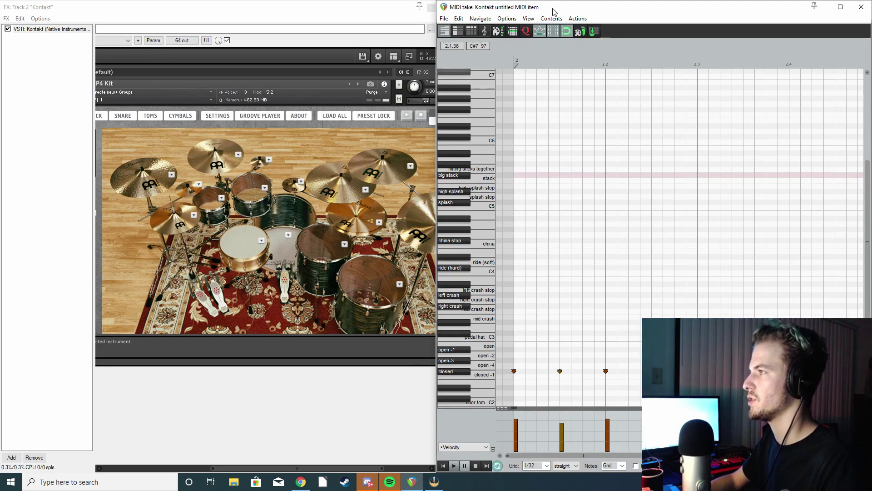
Close the floating MIDI editor and the Kontakt plugin window
left_click_drag(556, 7, 674, 18)
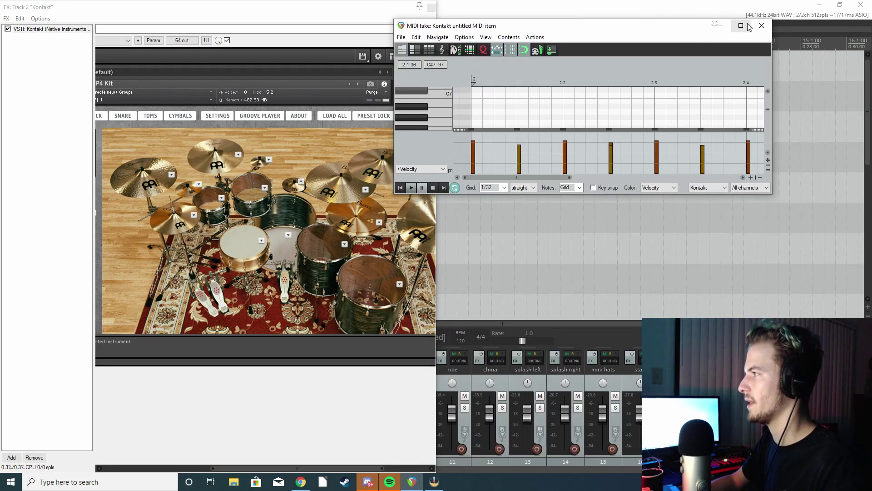
left_click(762, 25)
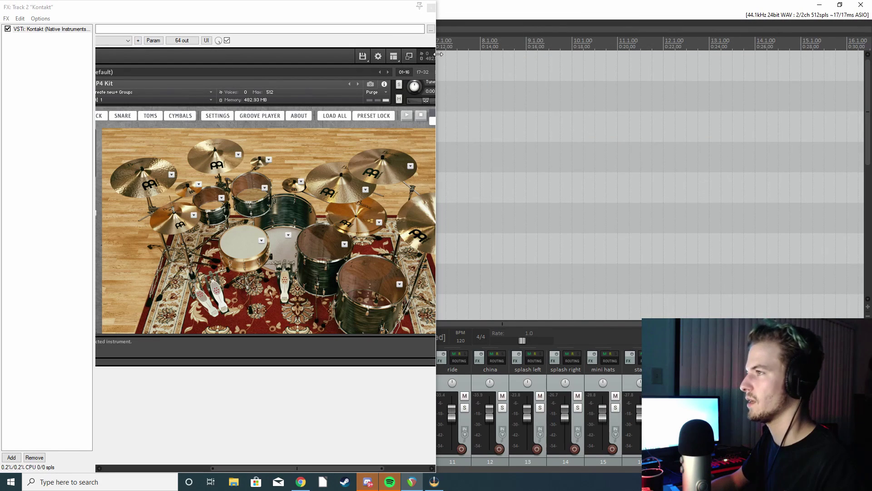
left_click(432, 9)
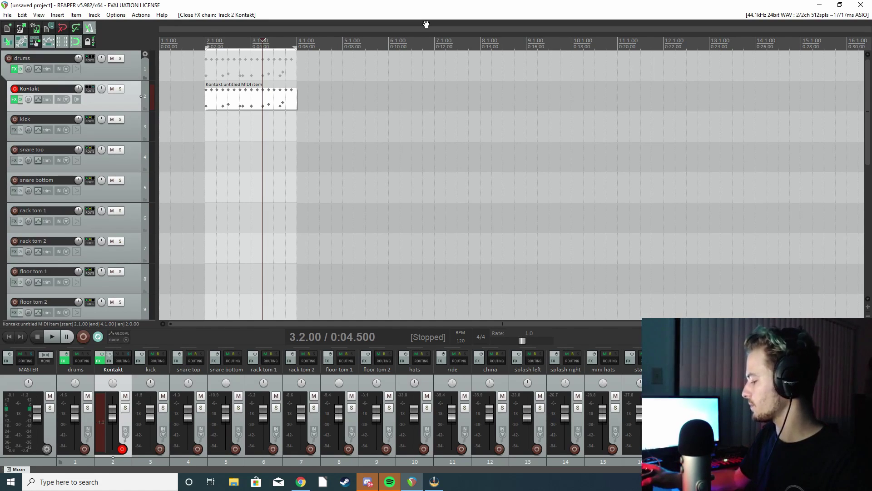
Reopen and close the Kontakt item's MIDI editor, then try resizing the item
double_click(278, 93)
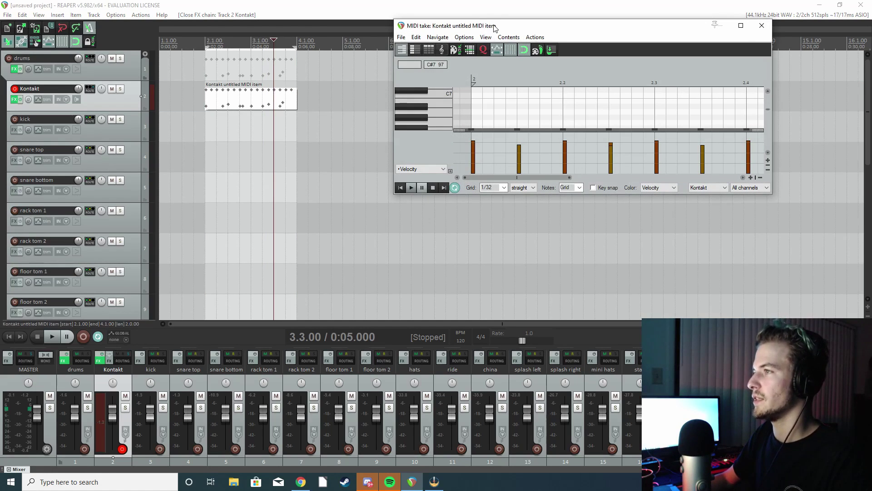
left_click(762, 26)
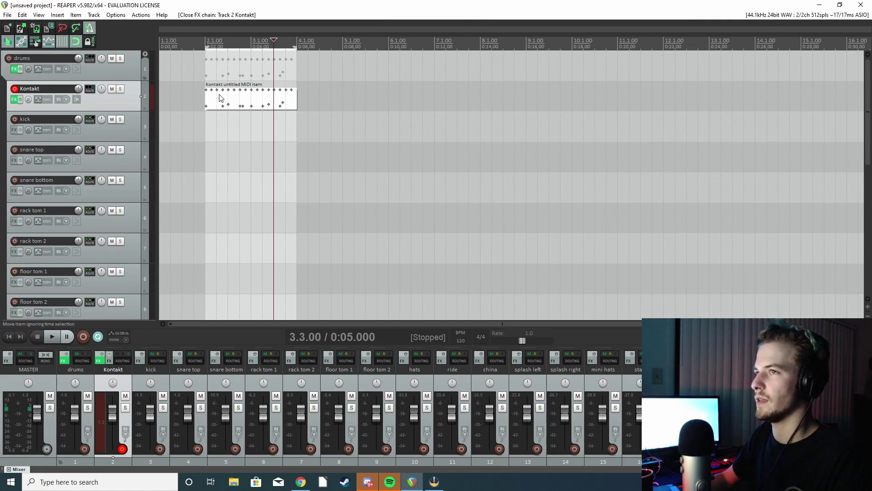
left_click(57, 15)
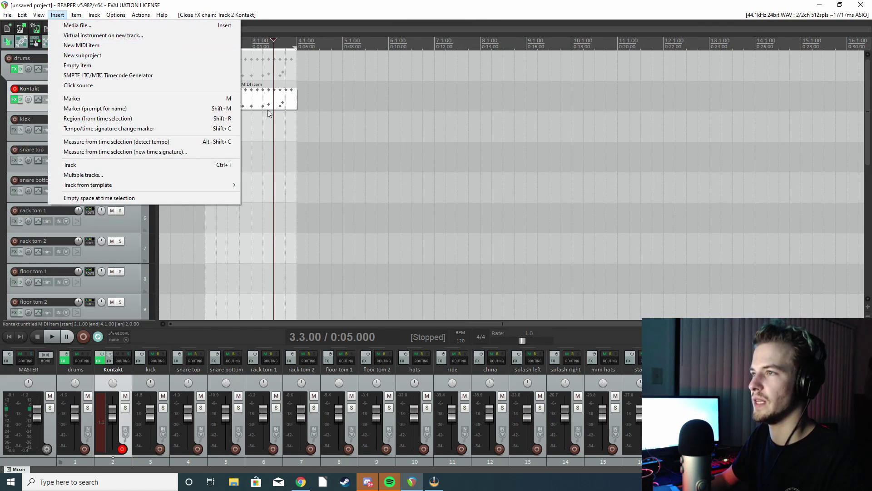
left_click(286, 98)
left_click_drag(297, 98, 297, 99)
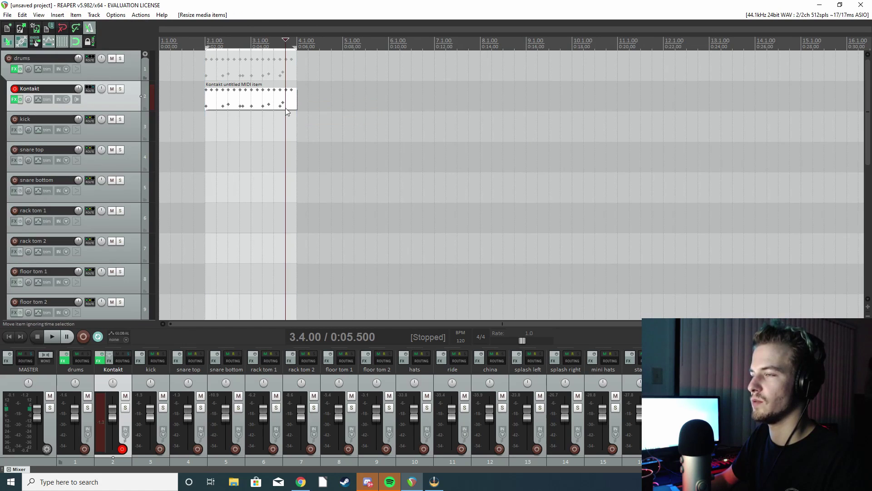
Reopen the Kontakt item maximized, show the kick and snare rows, and set playback to the item start
double_click(259, 104)
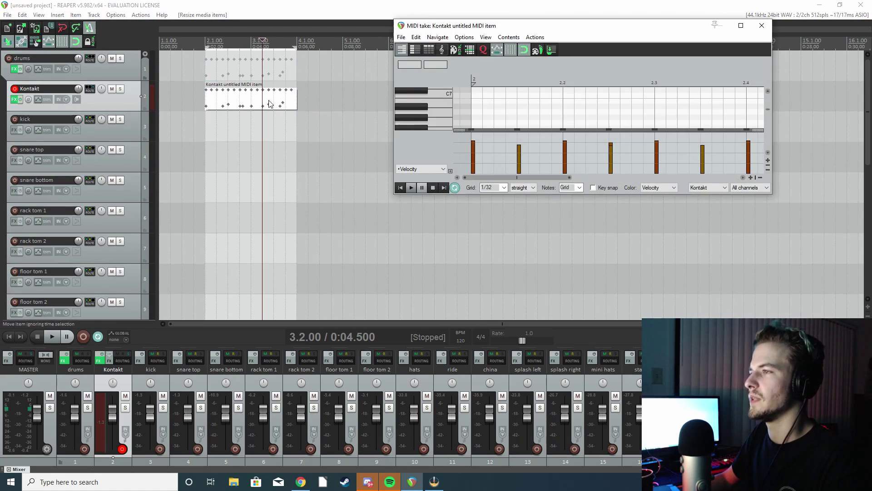
left_click_drag(489, 24, 414, 4)
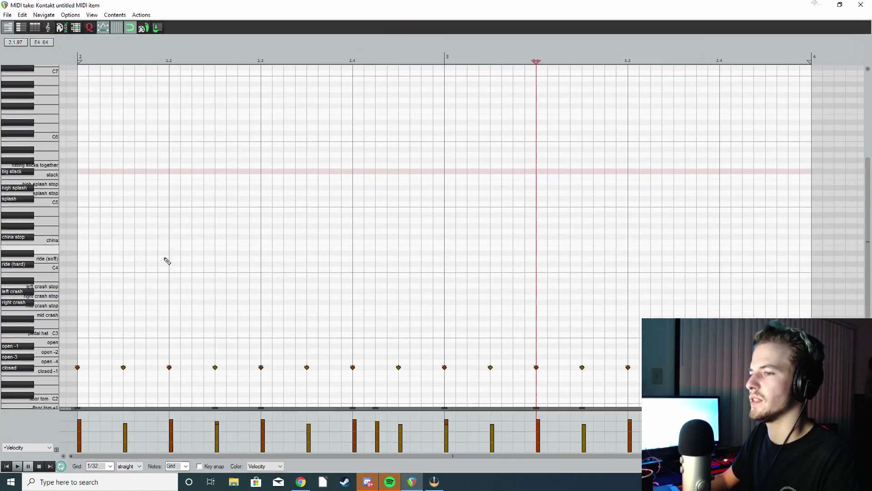
scroll(210, 292, "down", 3)
scroll(194, 295, "up", 3)
scroll(194, 295, "down", 3)
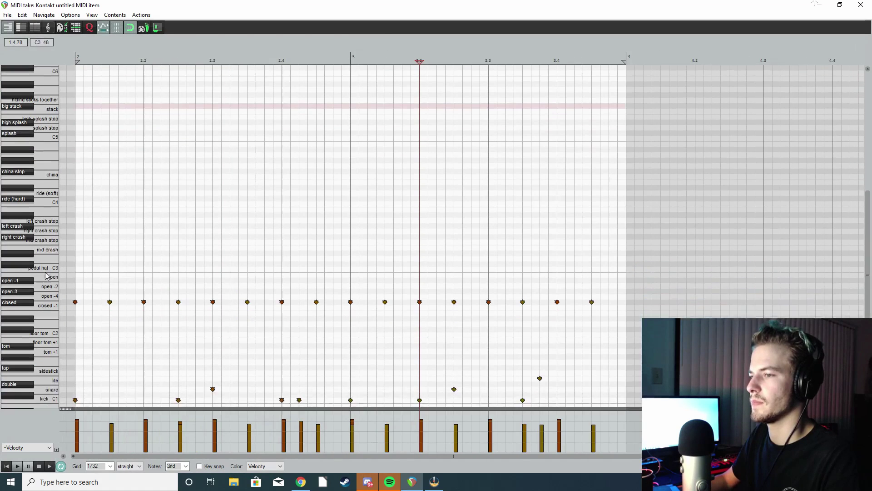
scroll(325, 246, "up", 2)
scroll(325, 246, "down", 3)
scroll(325, 246, "down", 1)
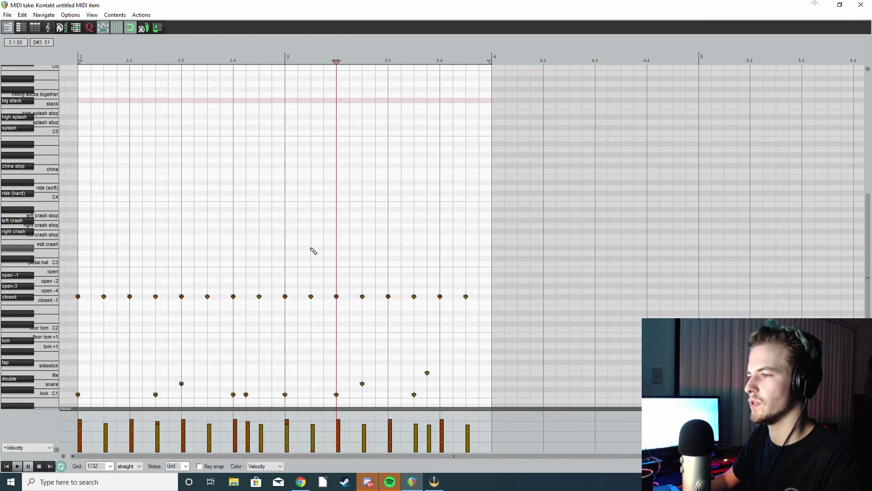
scroll(311, 251, "up", 3)
scroll(323, 255, "down", 2)
scroll(324, 255, "up", 1)
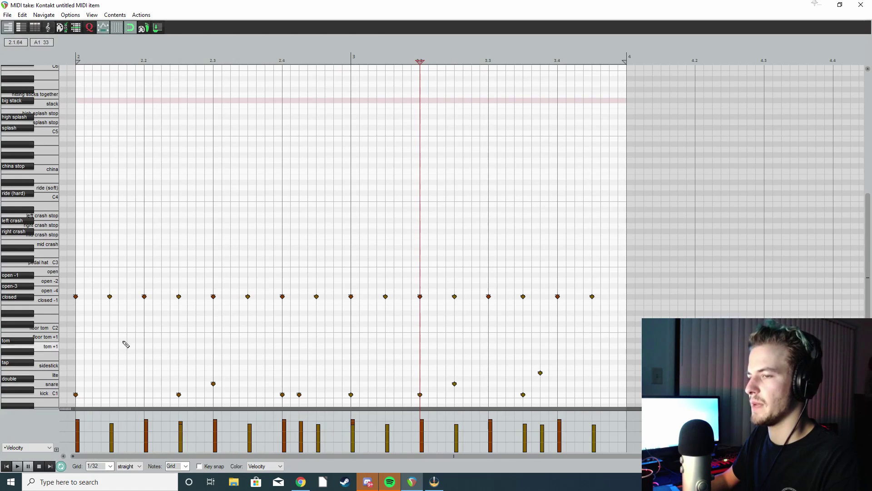
scroll(19, 257, "down", 3)
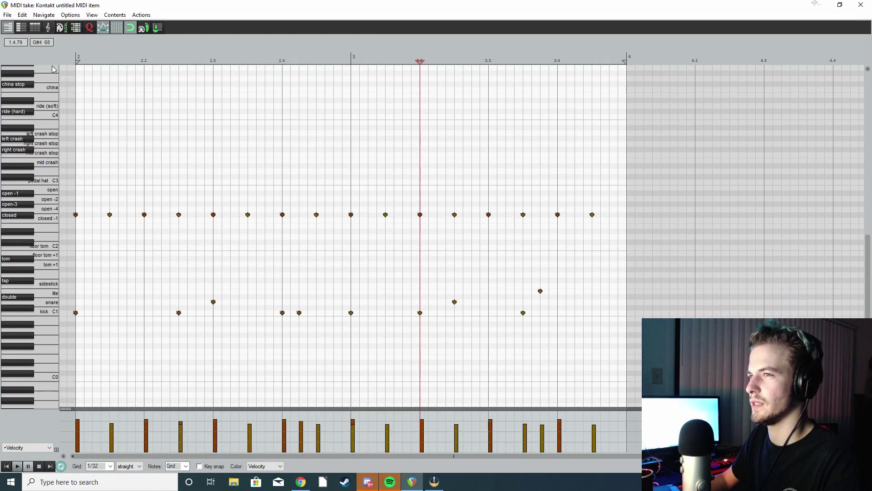
left_click(76, 57)
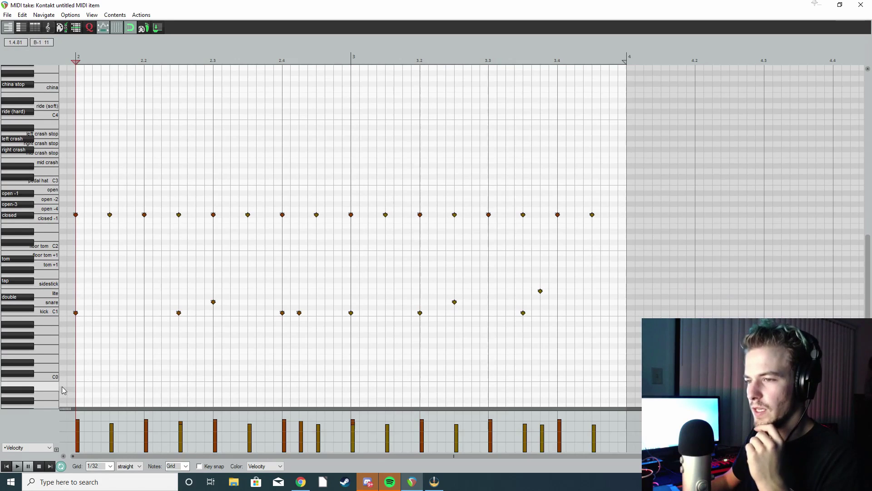
Play back the kick, snare and hi-hat pattern, then scroll to the closed hi-hat row
left_click(17, 466)
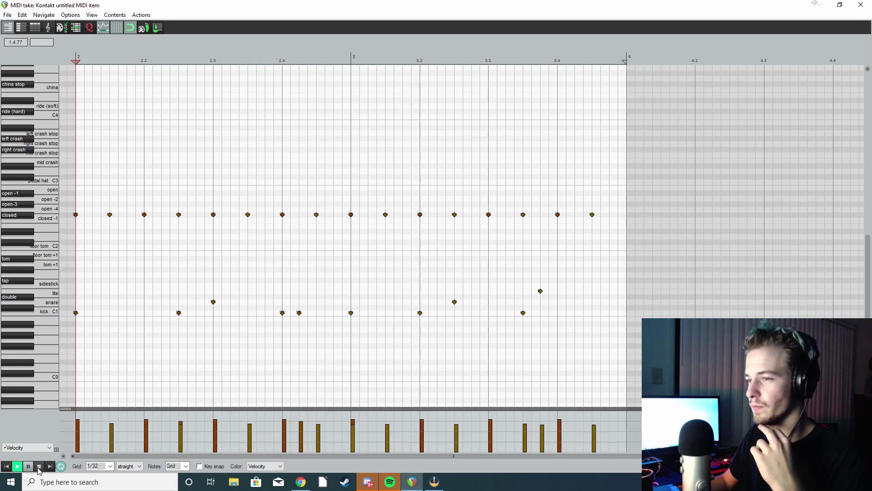
left_click(39, 468)
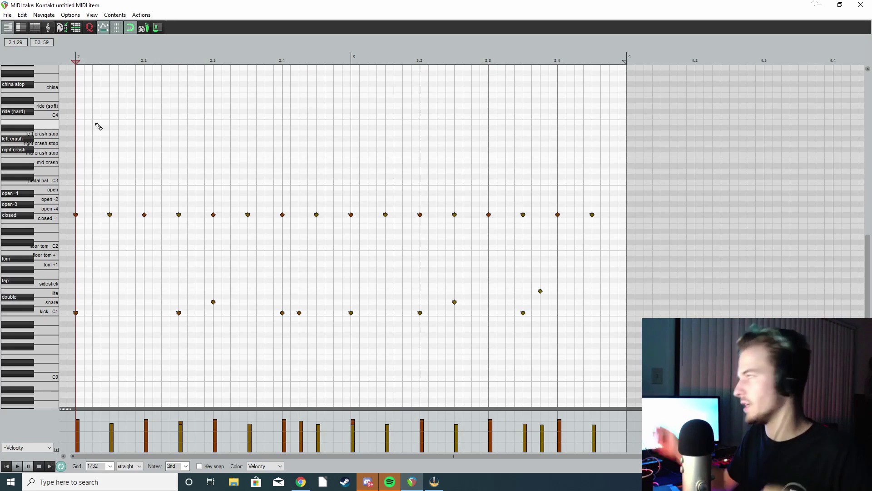
scroll(53, 176, "down", 2)
scroll(53, 177, "up", 1)
scroll(52, 178, "down", 1)
scroll(53, 178, "up", 1)
scroll(52, 177, "down", 1)
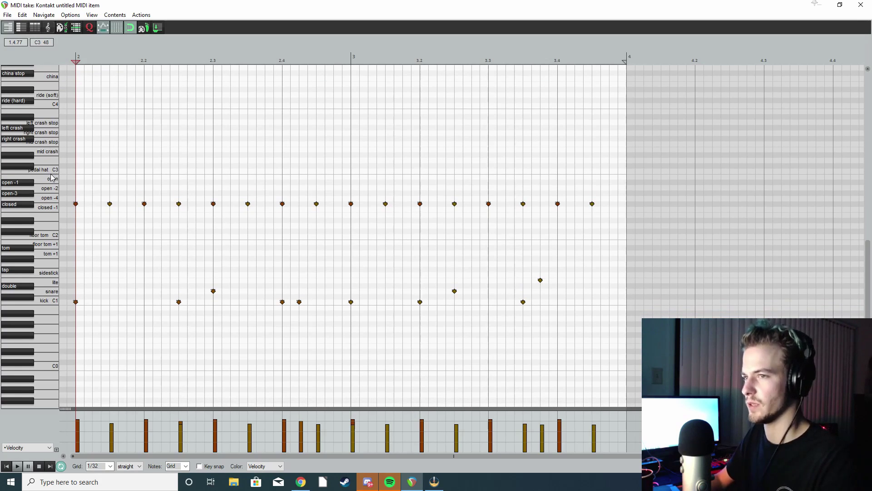
scroll(52, 178, "down", 1)
scroll(74, 193, "down", 1)
scroll(82, 196, "up", 1)
scroll(75, 197, "down", 1)
Delete all the closed hi-hat notes, leaving only the kick and snare hits
left_click_drag(74, 190, 482, 213)
key("Delete")
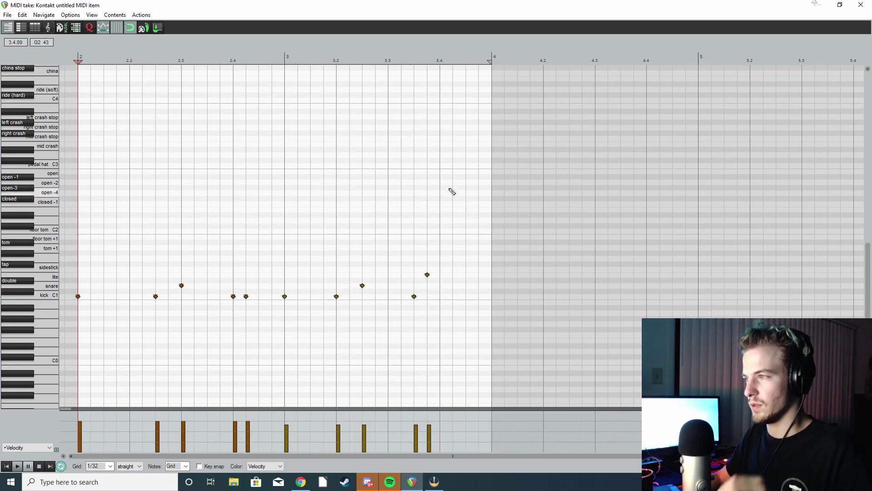
left_click_drag(485, 174, 76, 225)
left_click_drag(468, 248, 73, 321)
left_click(287, 259)
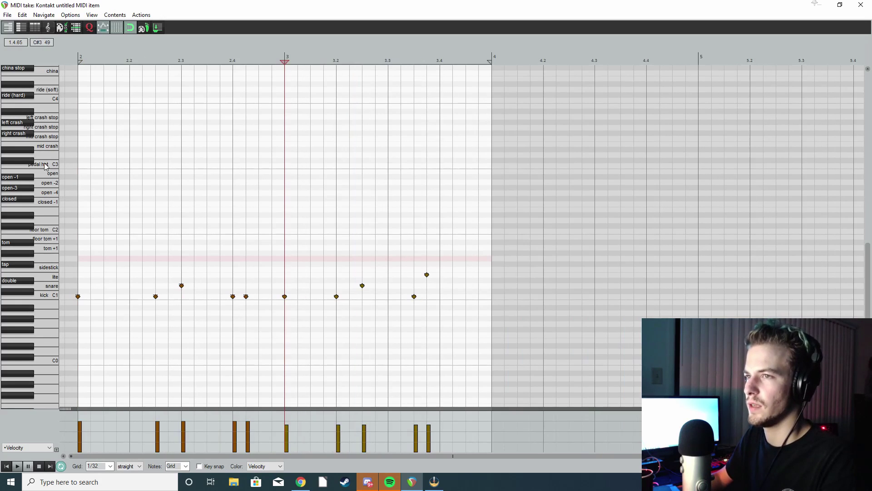
scroll(47, 164, "up", 2)
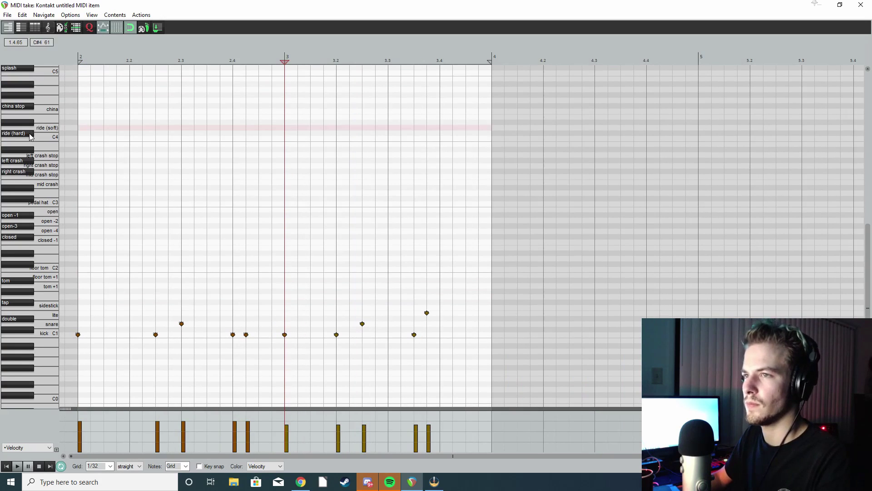
Draw soft-ride notes on beats 2.1, 2.2 and 2.3
left_click(80, 130)
left_click(104, 128)
left_click(132, 129)
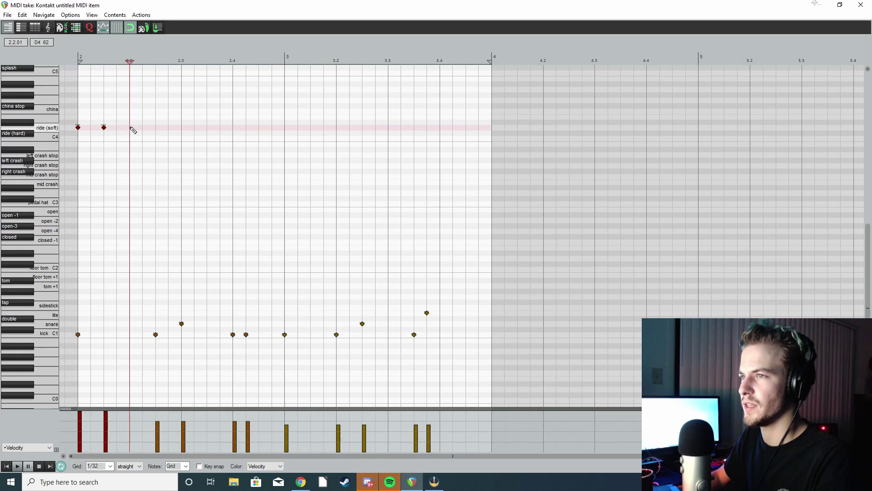
left_click(158, 129)
left_click(182, 130)
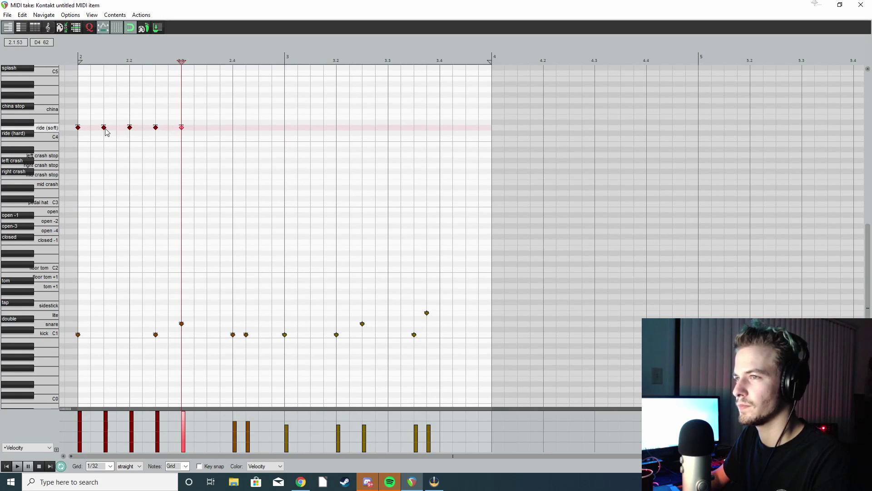
double_click(157, 129)
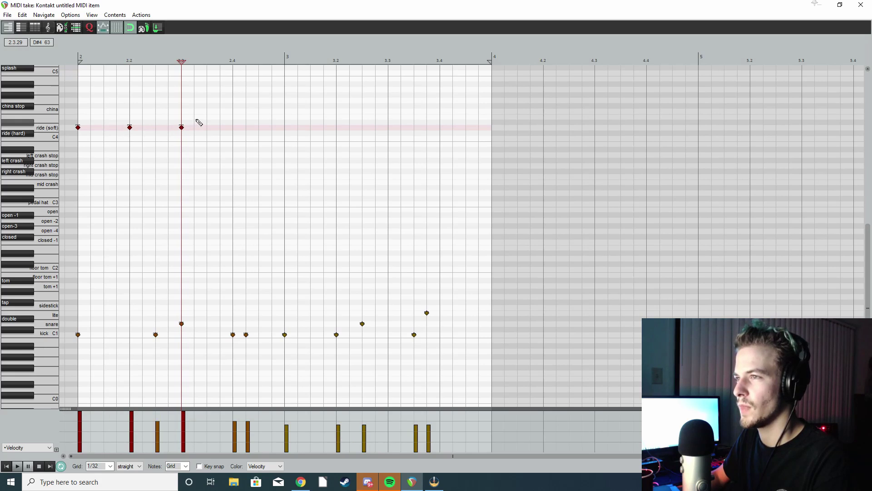
Copy the three ride notes and paste them at beats 2.4 and 3.3
left_click_drag(191, 121, 71, 140)
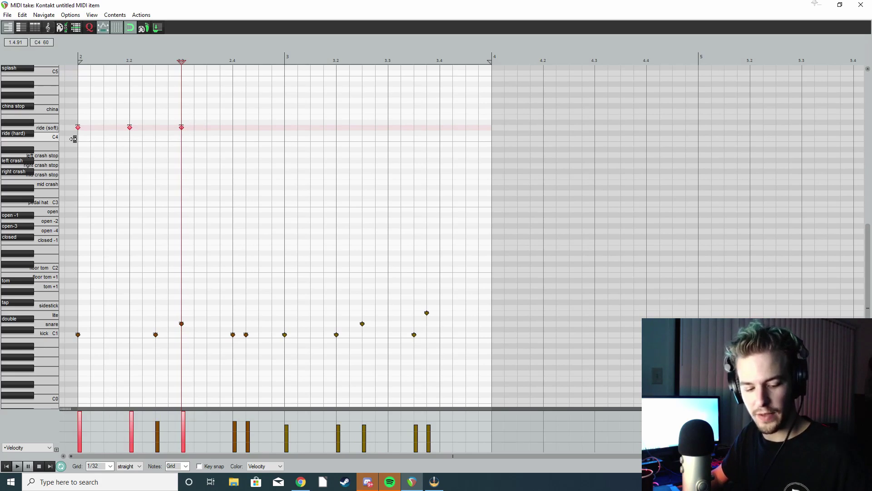
left_click(235, 129)
key("ctrl+v")
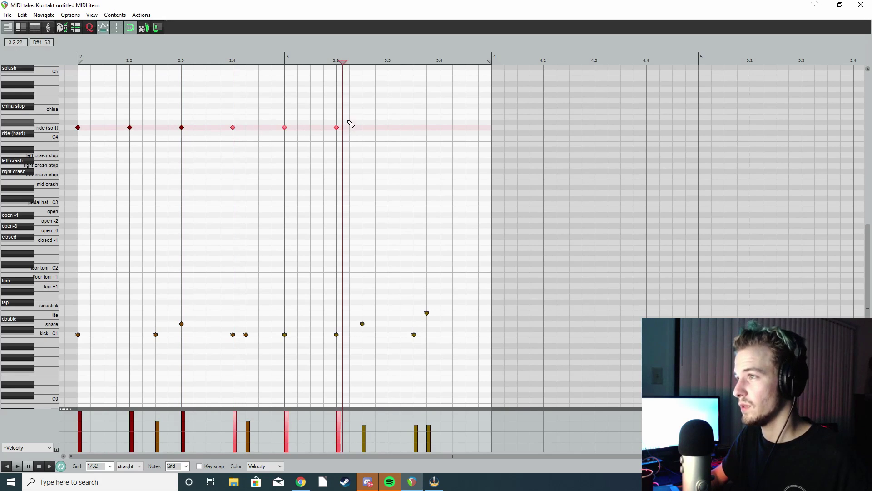
left_click(389, 130)
key("ctrl+v")
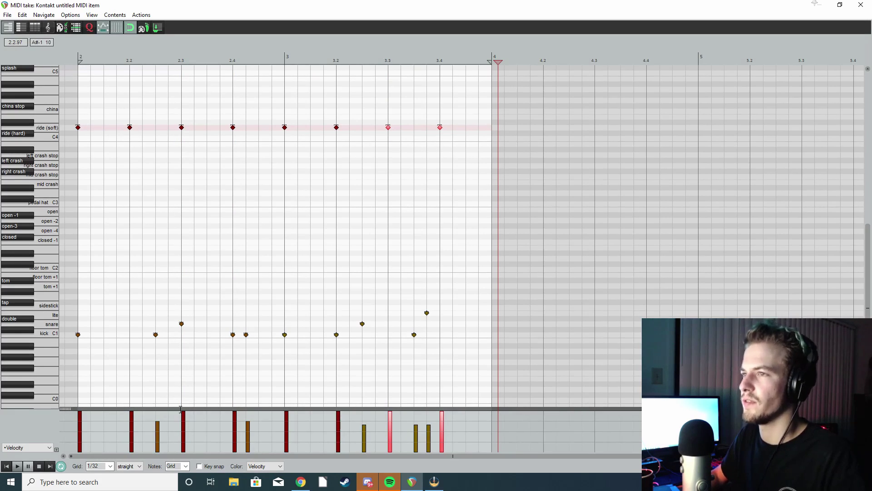
Lower the velocity of all eight soft-ride notes to 98
left_click_drag(487, 114, 73, 138)
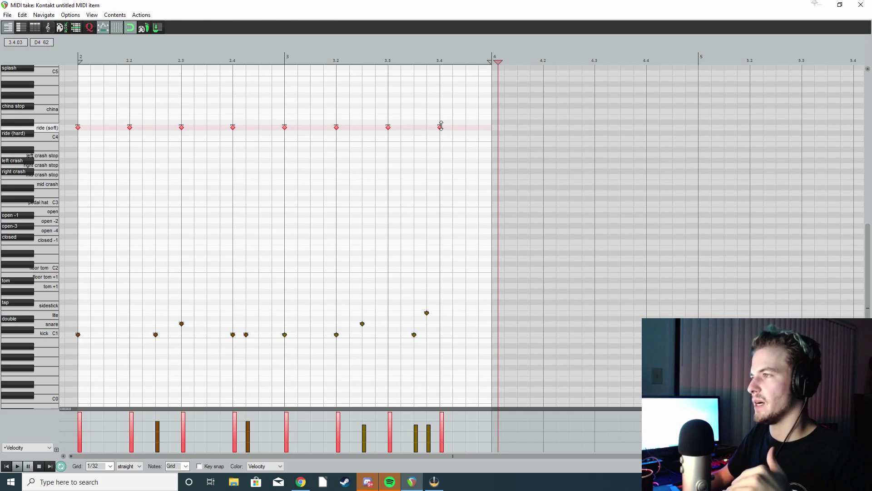
left_click_drag(441, 126, 444, 134)
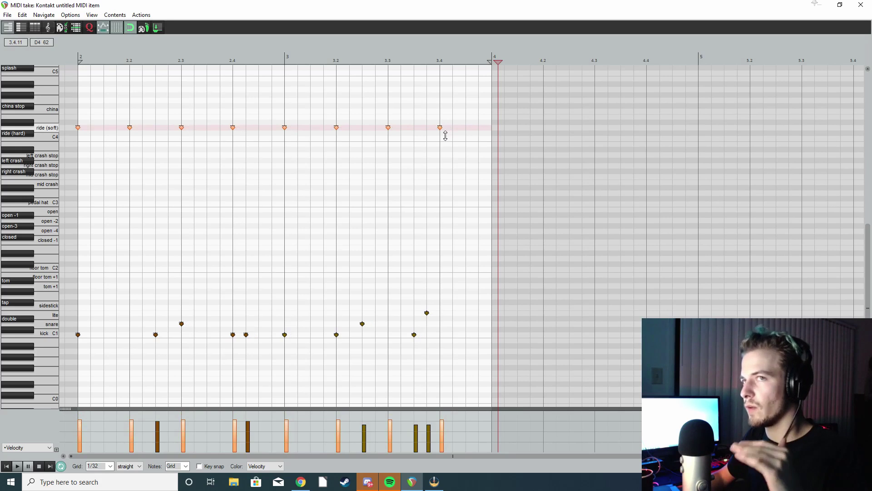
left_click_drag(446, 136, 450, 140)
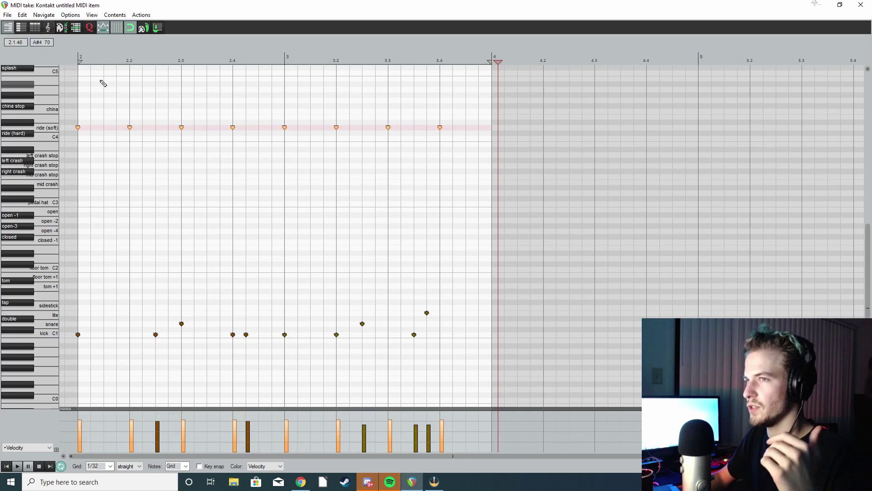
Play the drum pattern from bar 2, then stop
left_click(77, 58)
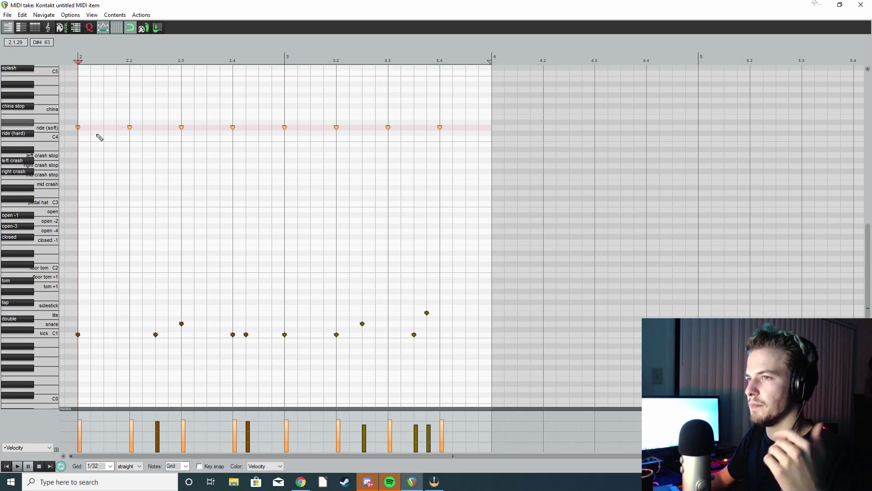
left_click(20, 467)
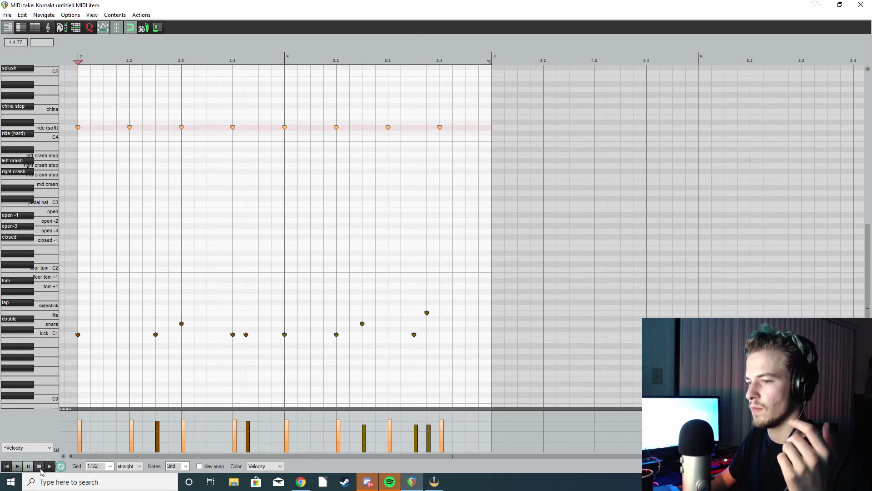
left_click(40, 468)
left_click_drag(270, 349, 79, 339)
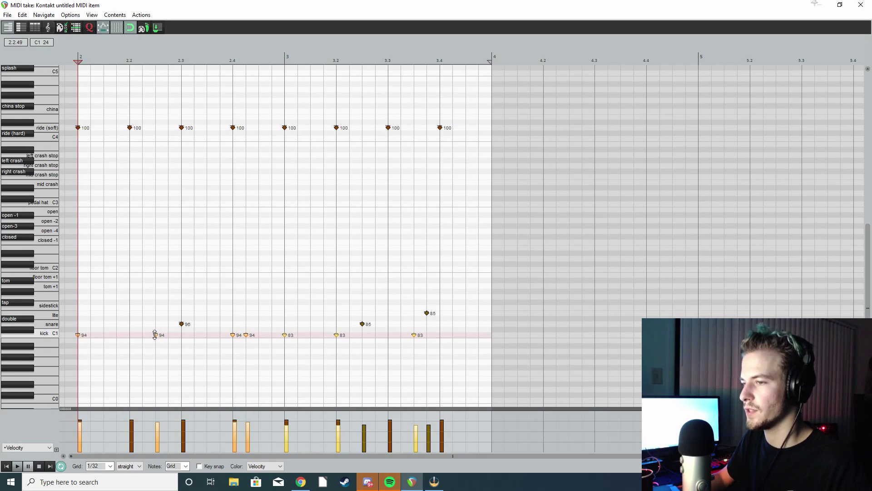
left_click(272, 362)
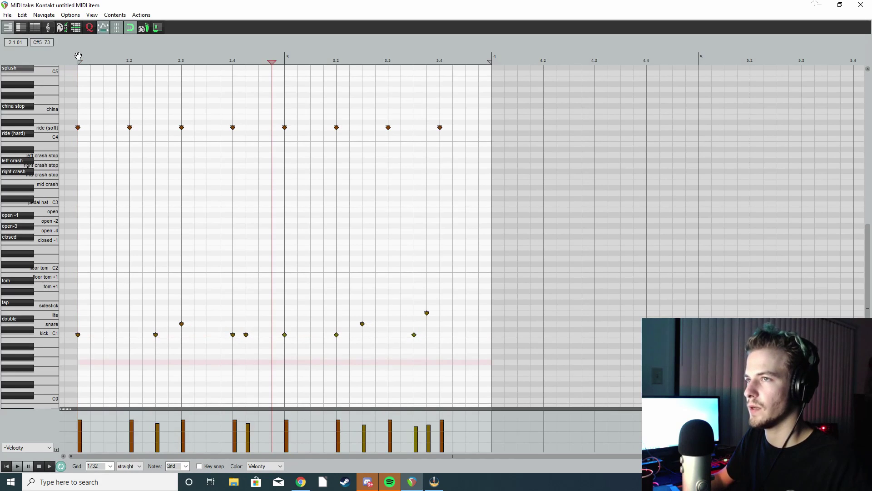
left_click(78, 56)
left_click(19, 466)
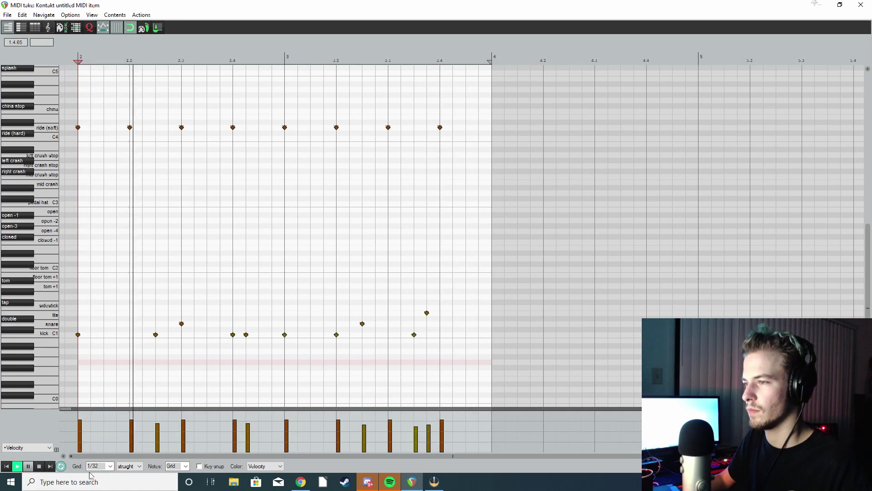
left_click(39, 467)
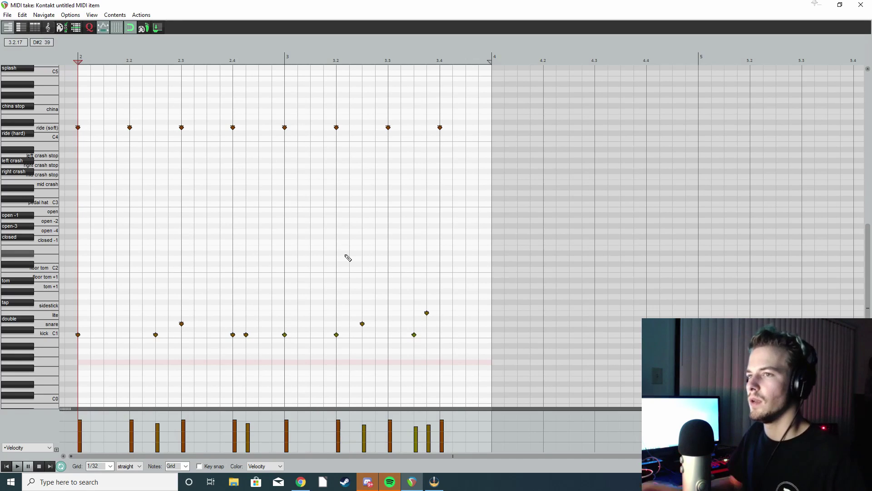
scroll(54, 241, "up", 3)
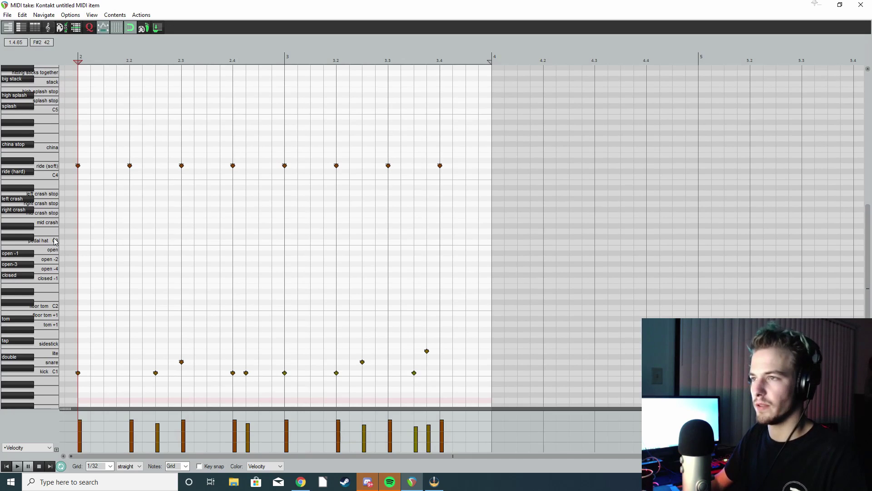
scroll(54, 242, "up", 2)
scroll(87, 244, "down", 4)
scroll(175, 239, "up", 3)
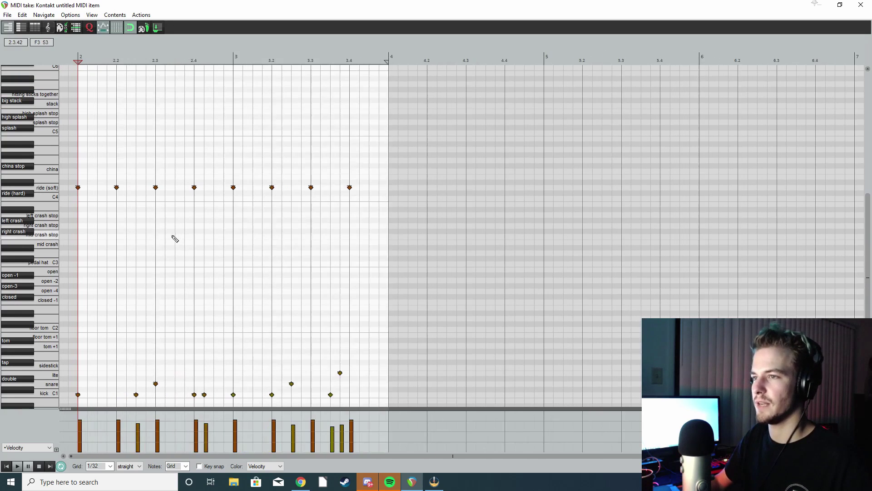
scroll(175, 239, "up", 4)
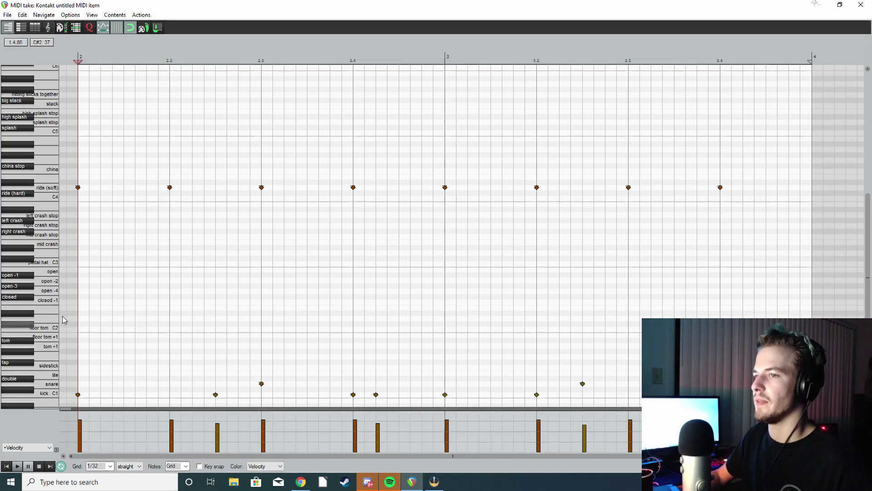
scroll(53, 291, "down", 1)
scroll(53, 293, "down", 5)
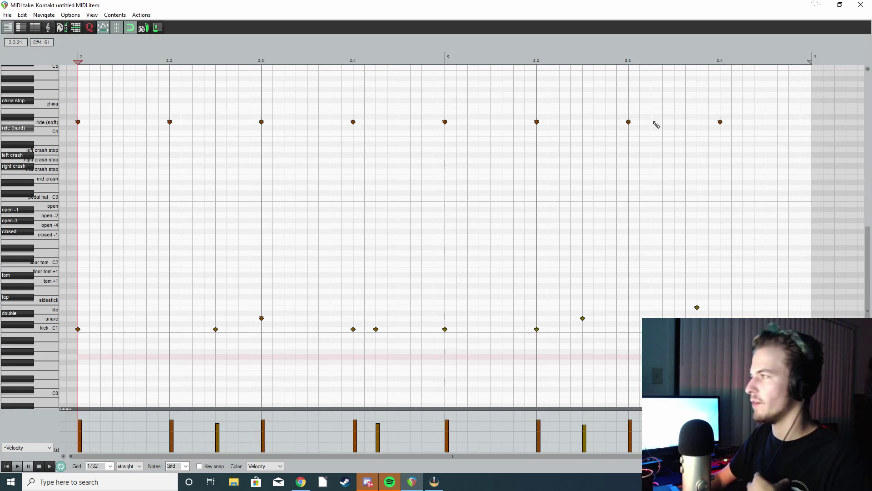
Close the MIDI editor to return to the arrangement with the edited Kontakt item
left_click(861, 5)
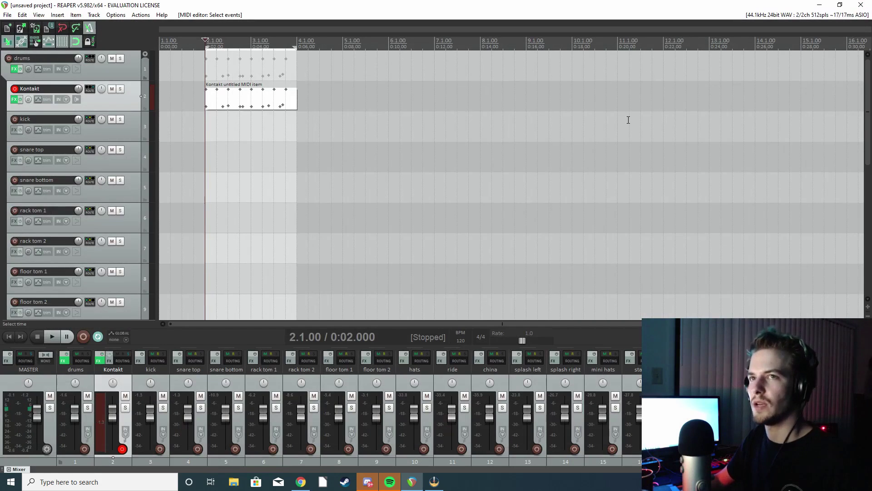